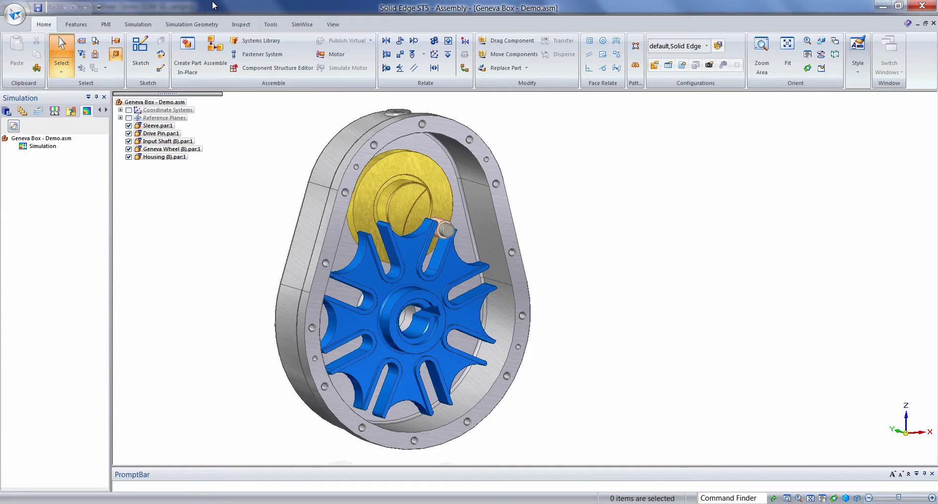
Show the Tools tab commands for entering other environments such as Motion.
{"action": "left_click", "coordinate": [271, 27]}
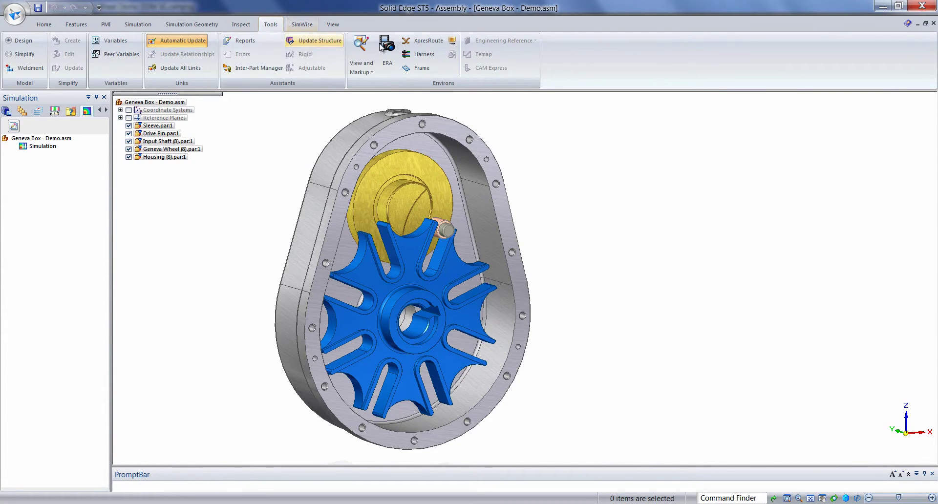
Enter Dynamic Designer Motion and create a new mechanism named Mechanism 1.
{"action": "left_click", "coordinate": [450, 42]}
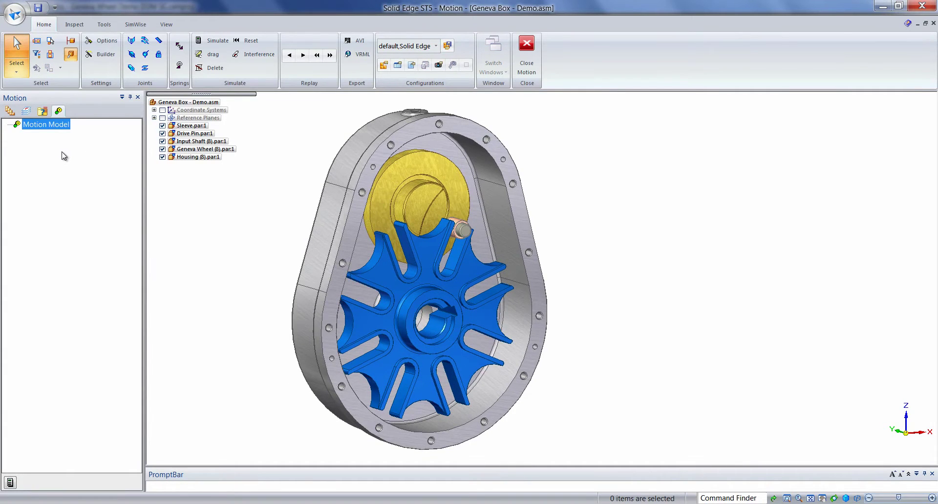
{"action": "right_click", "coordinate": [46, 125]}
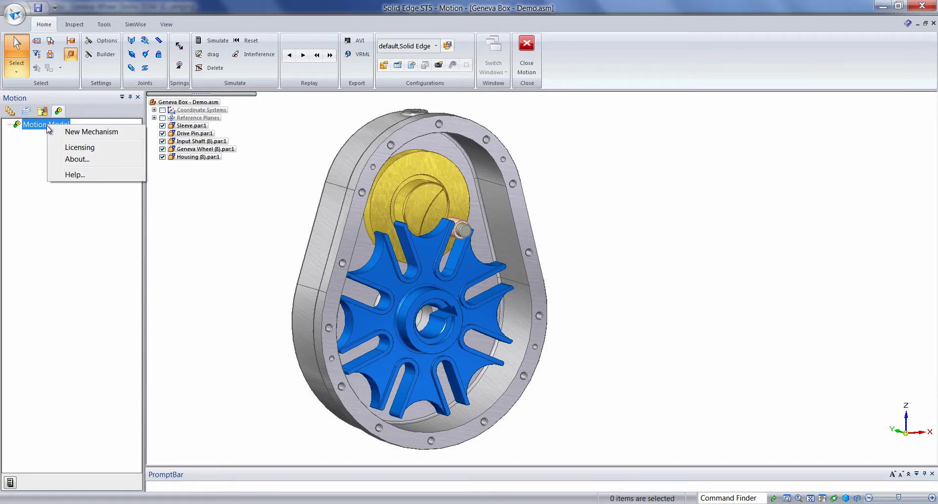
{"action": "left_click", "coordinate": [110, 133]}
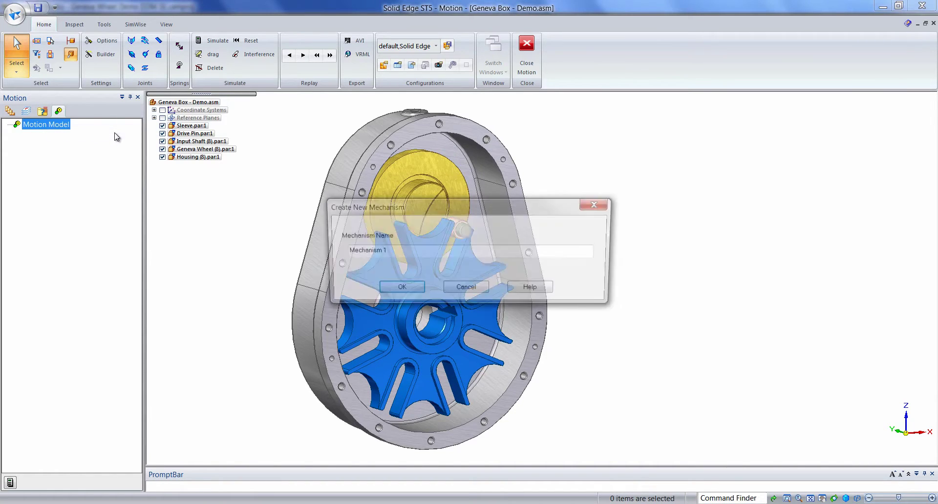
{"action": "left_click", "coordinate": [398, 289]}
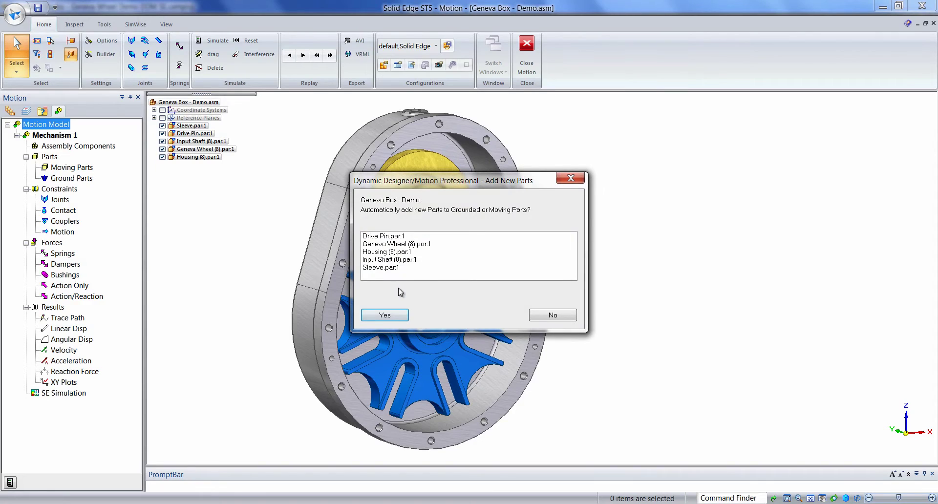
{"action": "left_click_drag", "start_coordinate": [422, 183], "coordinate": [371, 176]}
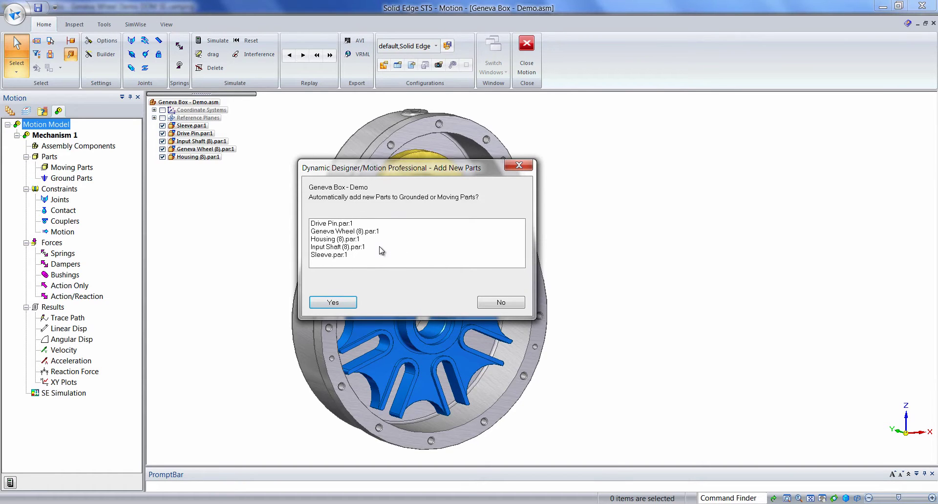
Decline auto-adding parts, then make Geneva Wheel and Input Shaft moving parts.
{"action": "left_click", "coordinate": [498, 303]}
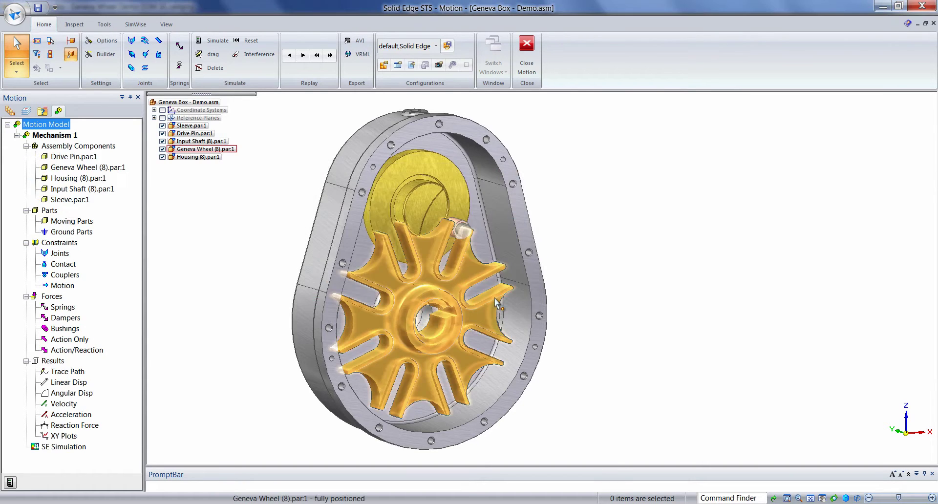
{"action": "left_click", "coordinate": [91, 169]}
{"action": "left_click", "coordinate": [86, 190], "text": "ctrl"}
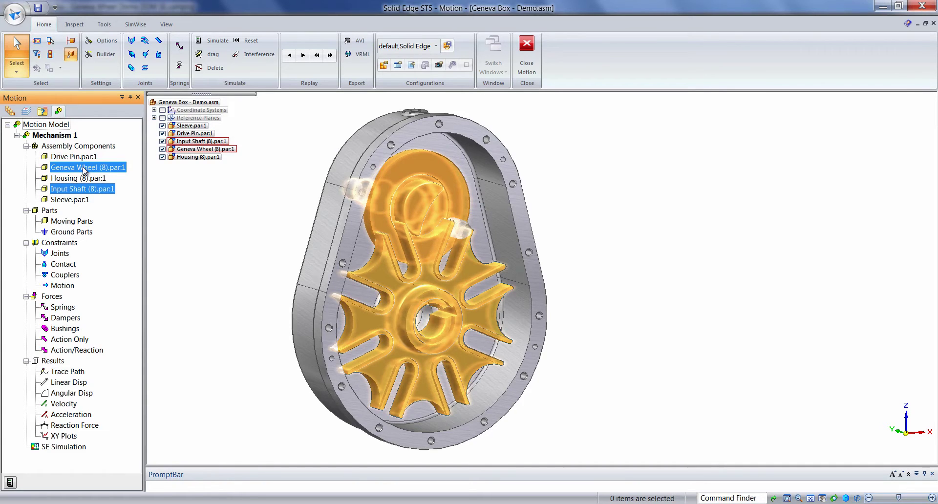
{"action": "left_click_drag", "start_coordinate": [84, 170], "coordinate": [91, 225]}
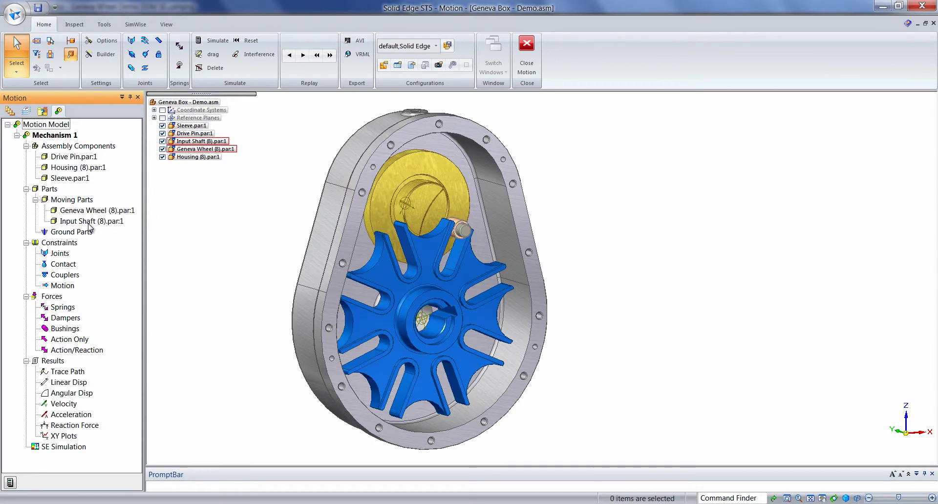
Ground the Housing and attach Drive Pin and Sleeve to Input Shaft.
{"action": "right_click", "coordinate": [79, 168]}
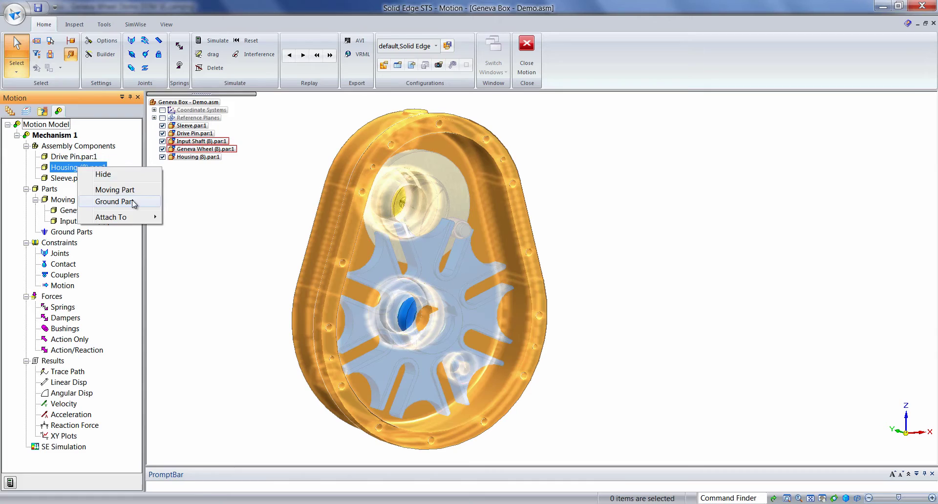
{"action": "left_click", "coordinate": [133, 203]}
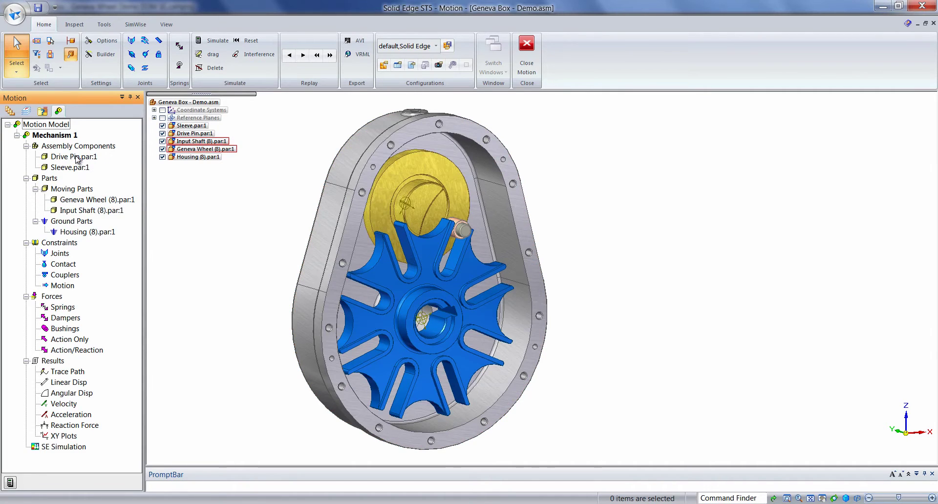
{"action": "left_click", "coordinate": [75, 157]}
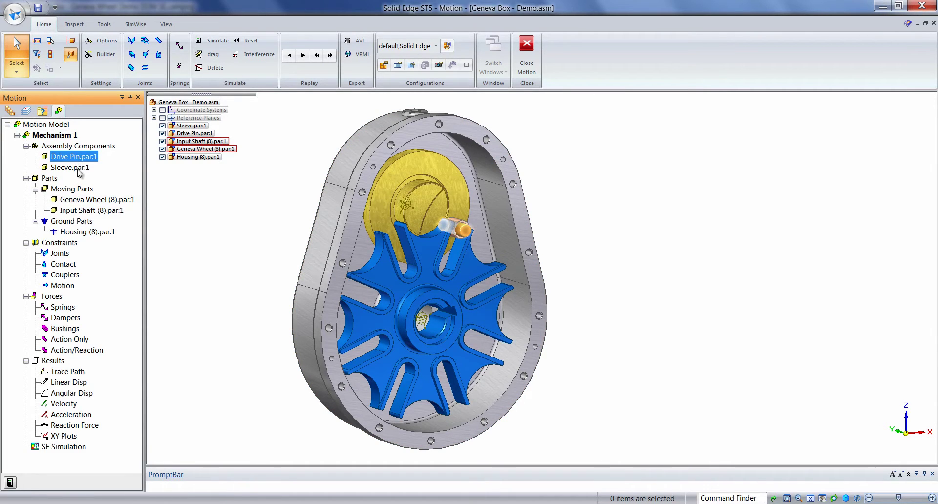
{"action": "left_click", "coordinate": [79, 171]}
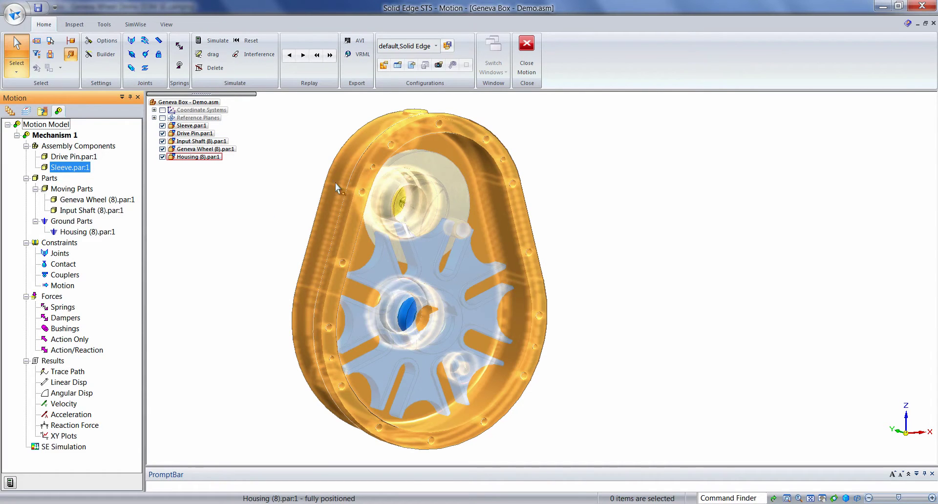
{"action": "left_click", "coordinate": [80, 157], "text": "ctrl"}
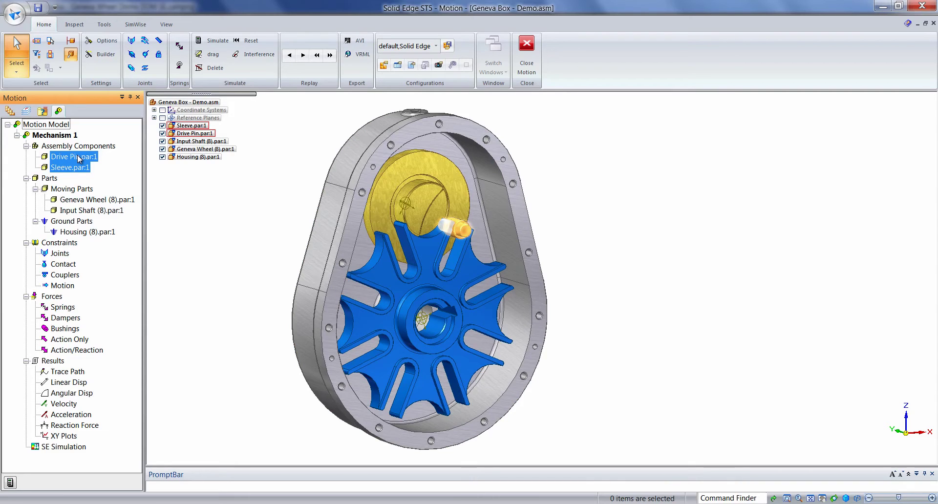
{"action": "right_click", "coordinate": [71, 161]}
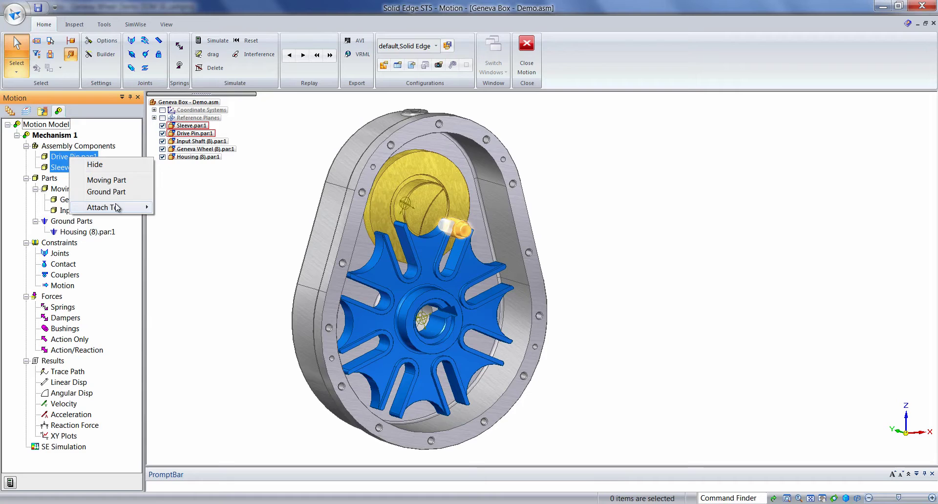
{"action": "mouse_move", "coordinate": [117, 207]}
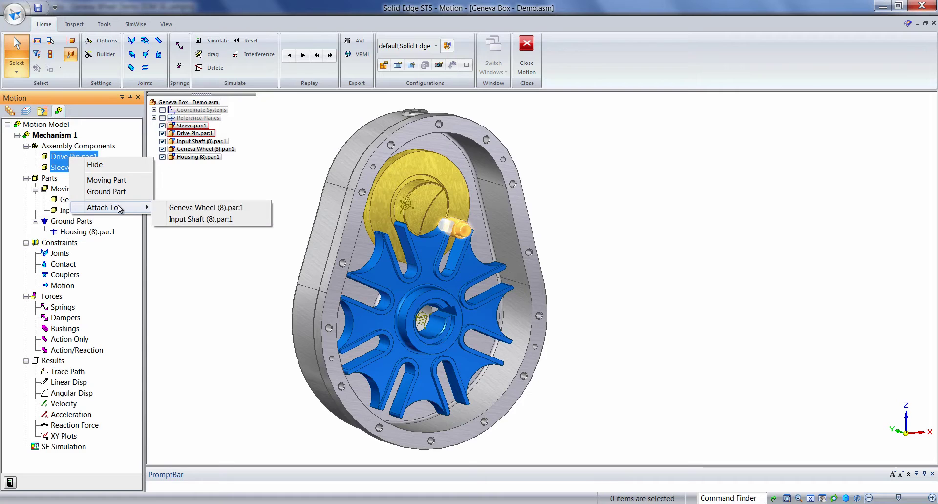
{"action": "left_click", "coordinate": [193, 220]}
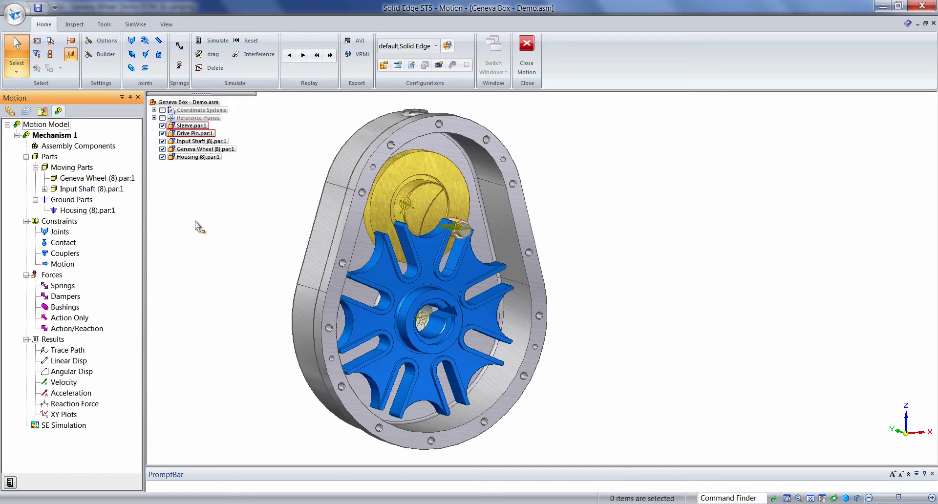
In System Defaults, keep gravity along -Z and set duration 3 s with 300 frames.
{"action": "right_click", "coordinate": [49, 137]}
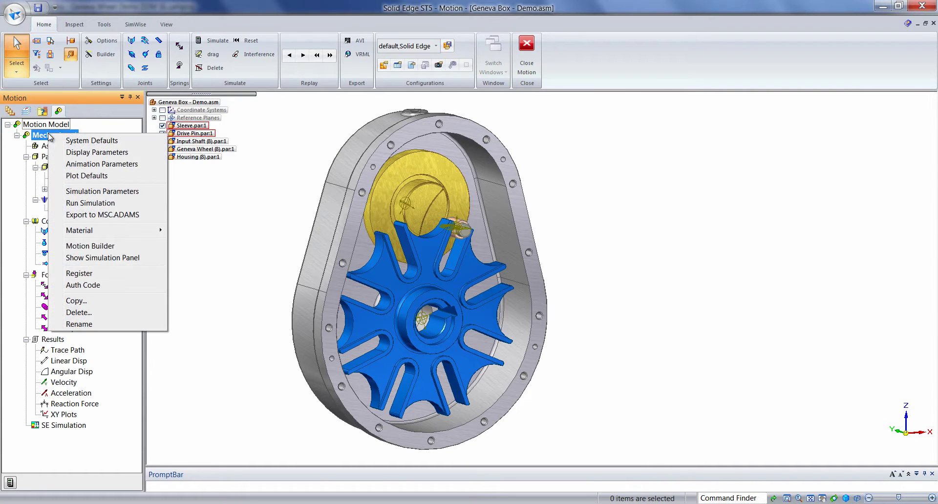
{"action": "left_click", "coordinate": [80, 141]}
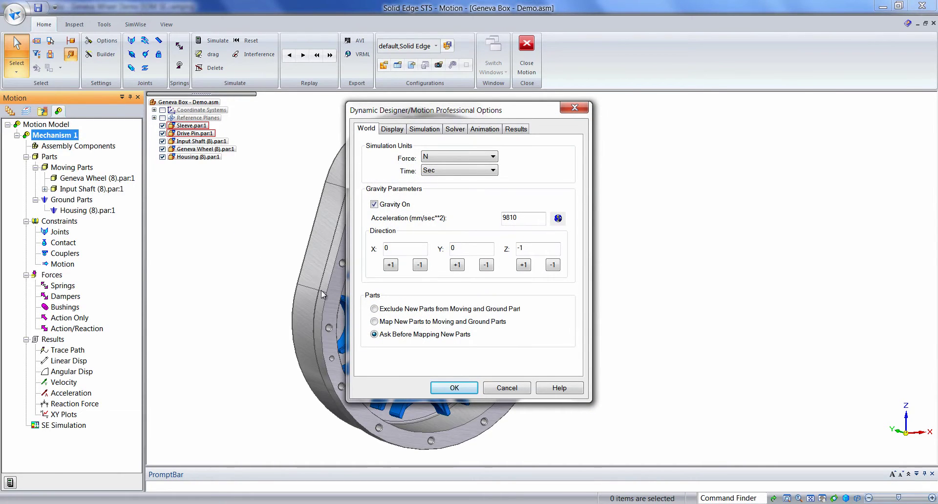
{"action": "left_click", "coordinate": [552, 265]}
{"action": "left_click", "coordinate": [434, 130]}
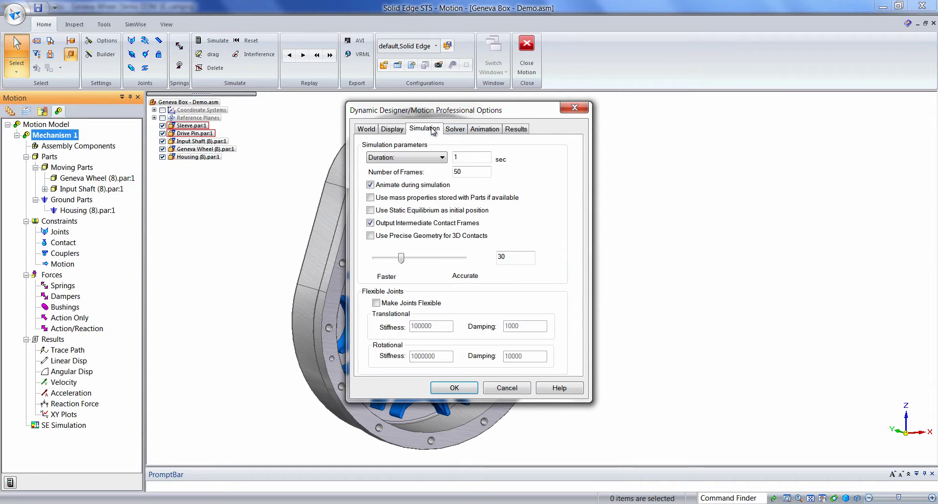
{"action": "double_click", "coordinate": [470, 157]}
{"action": "type", "text": "3"}
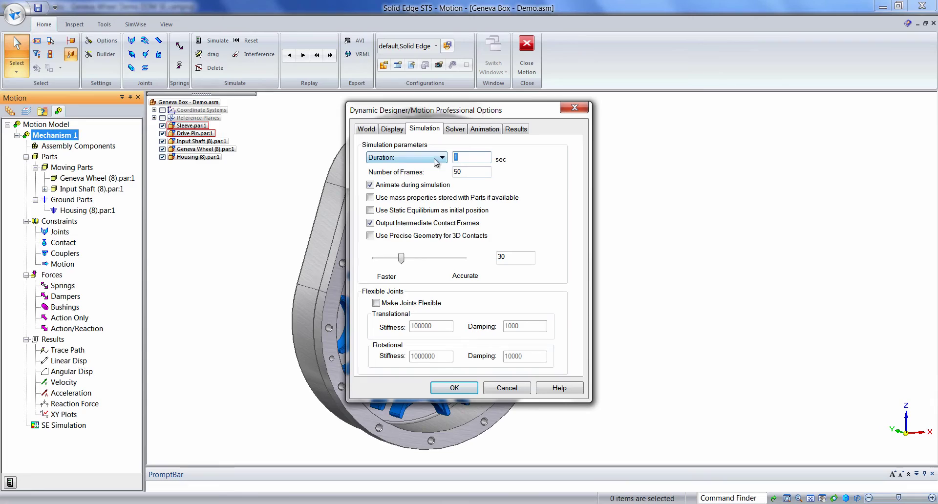
{"action": "double_click", "coordinate": [467, 174]}
{"action": "type", "text": "300"}
Choose the WSTIFF integrator with a 0.001 s maximum time step.
{"action": "left_click", "coordinate": [455, 130]}
{"action": "left_click", "coordinate": [472, 166]}
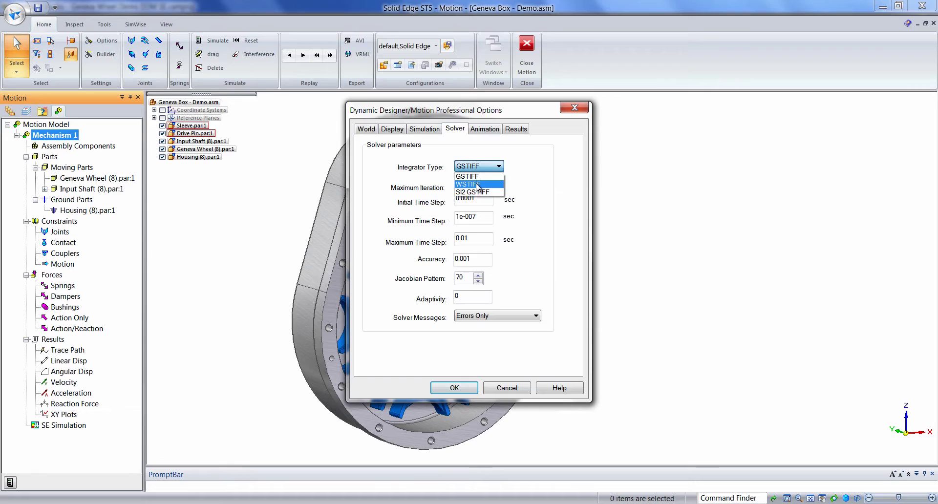
{"action": "left_click", "coordinate": [476, 185]}
{"action": "left_click", "coordinate": [467, 239]}
{"action": "type", "text": "0.0"}
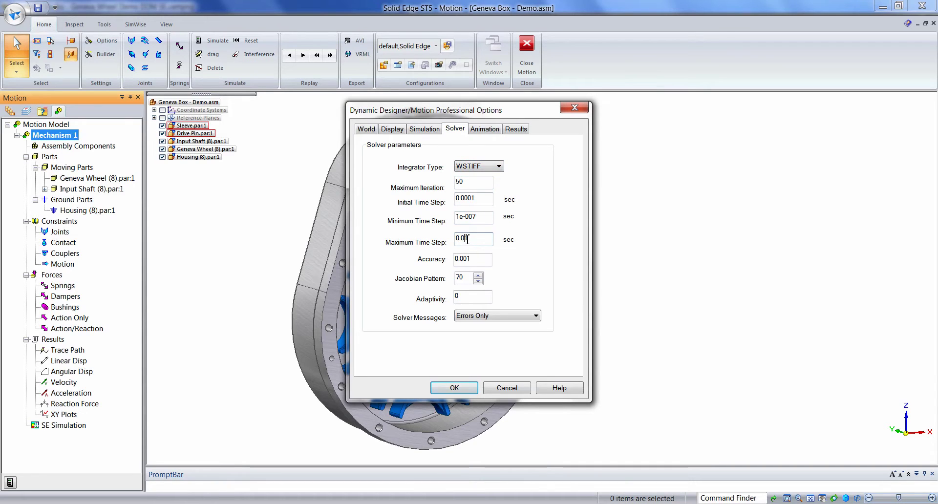
{"action": "type", "text": "1"}
Apply the settings and run a trial simulation, scrubbing through the playback.
{"action": "left_click", "coordinate": [466, 389]}
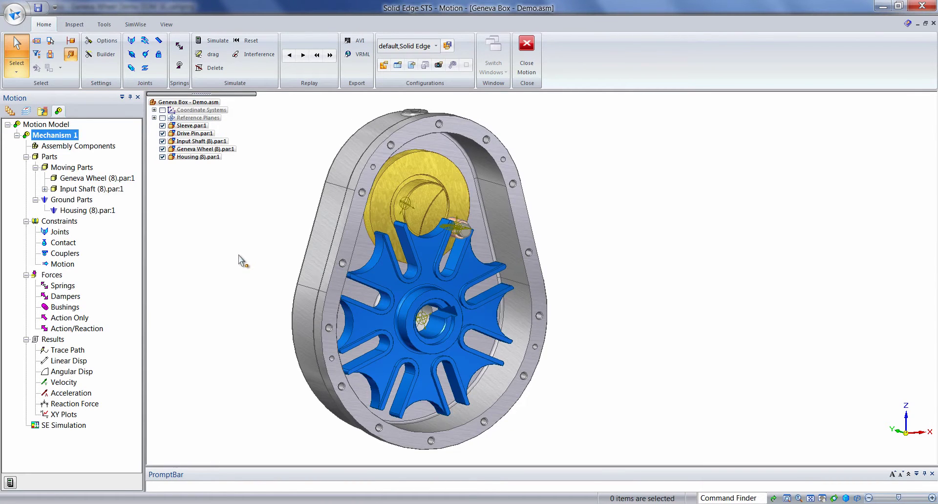
{"action": "scroll", "coordinate": [238, 255], "scroll_direction": "down", "scroll_amount": 3}
{"action": "middle_click_drag", "start_coordinate": [239, 256], "coordinate": [307, 223], "text": "shift"}
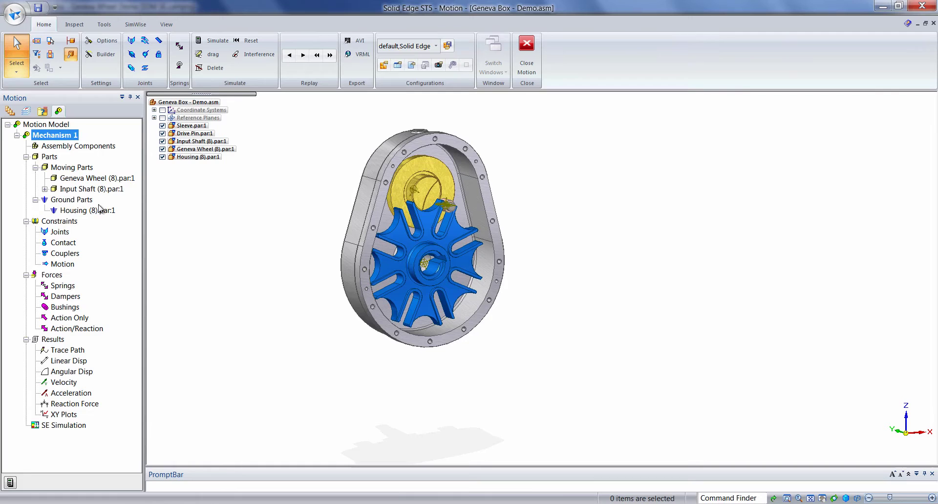
{"action": "left_click", "coordinate": [10, 482]}
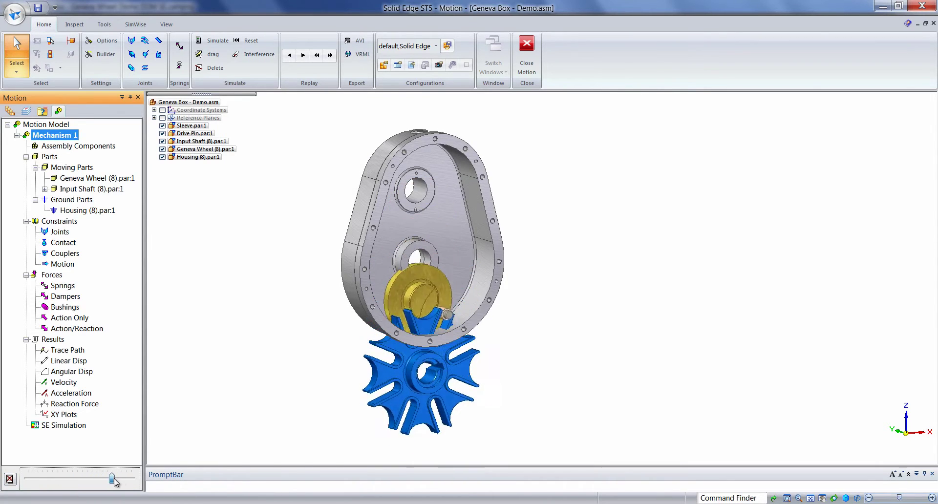
{"action": "left_click_drag", "start_coordinate": [126, 481], "coordinate": [12, 482]}
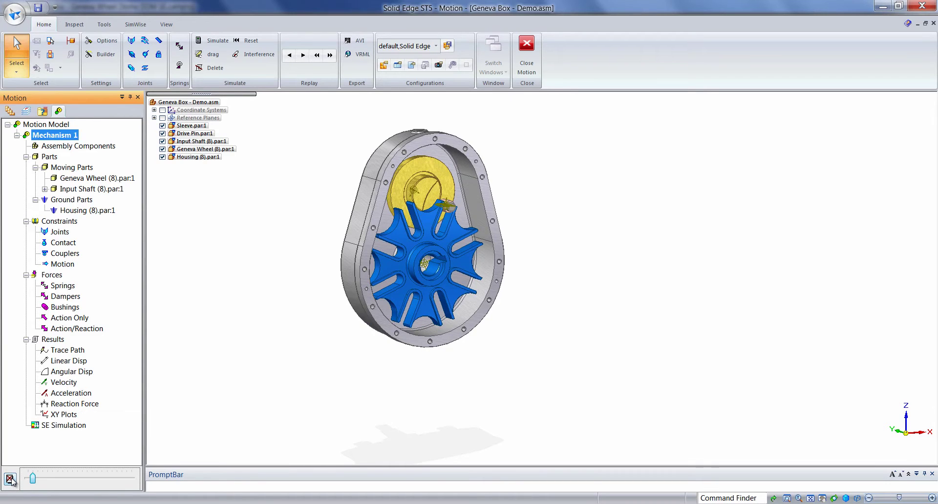
Delete the trial simulation's motion results after confirming.
{"action": "left_click", "coordinate": [10, 480]}
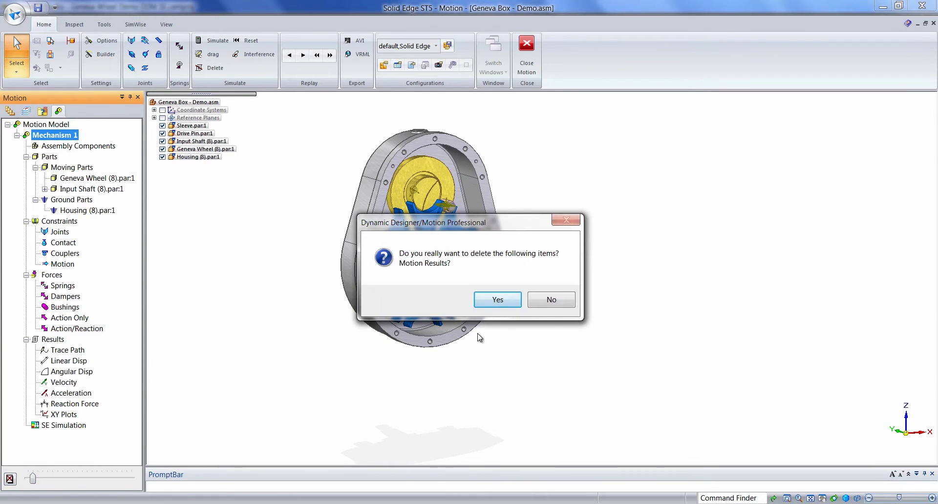
{"action": "left_click", "coordinate": [497, 299]}
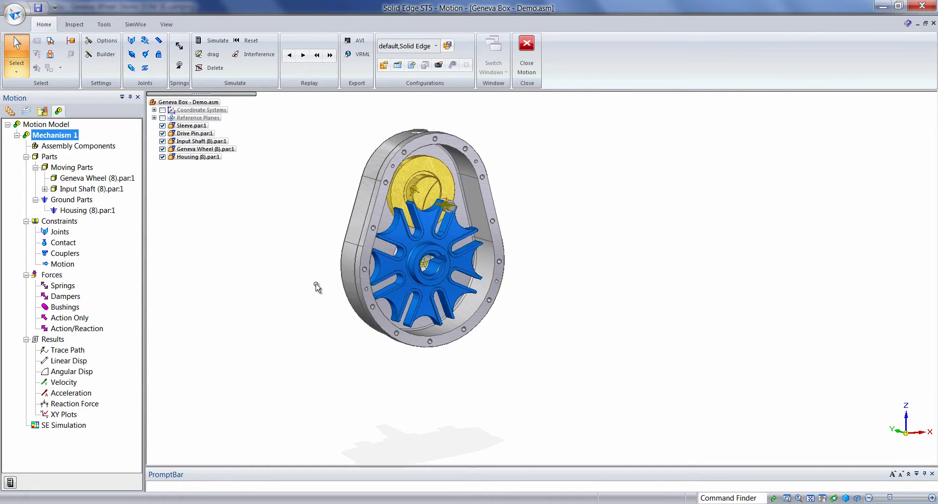
{"action": "scroll", "coordinate": [315, 287], "scroll_direction": "up", "scroll_amount": 5}
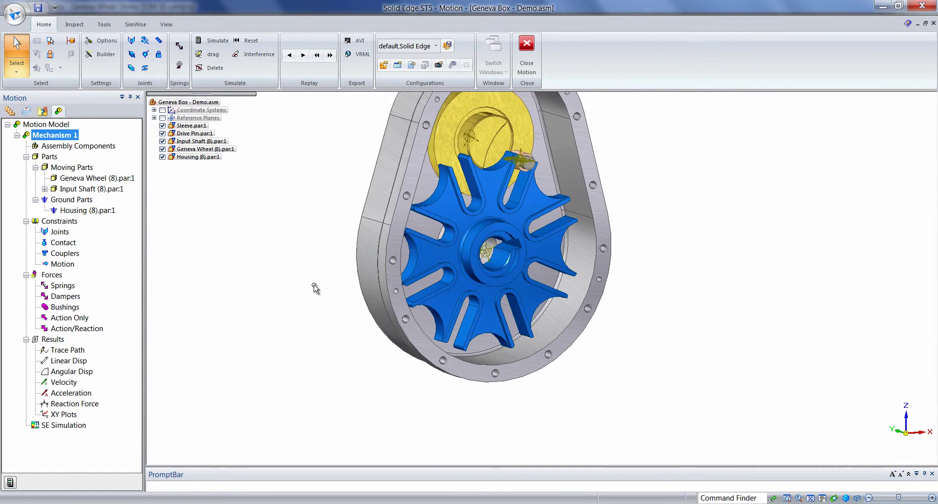
{"action": "scroll", "coordinate": [245, 341], "scroll_direction": "down", "scroll_amount": 2}
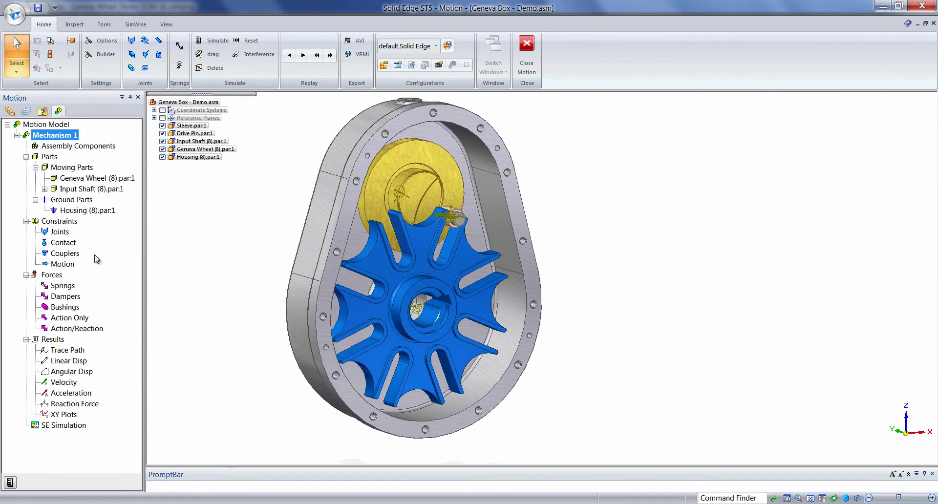
Add a Geneva Wheel–Housing revolute joint located at the hub edge, axis along the bore.
{"action": "right_click", "coordinate": [61, 235]}
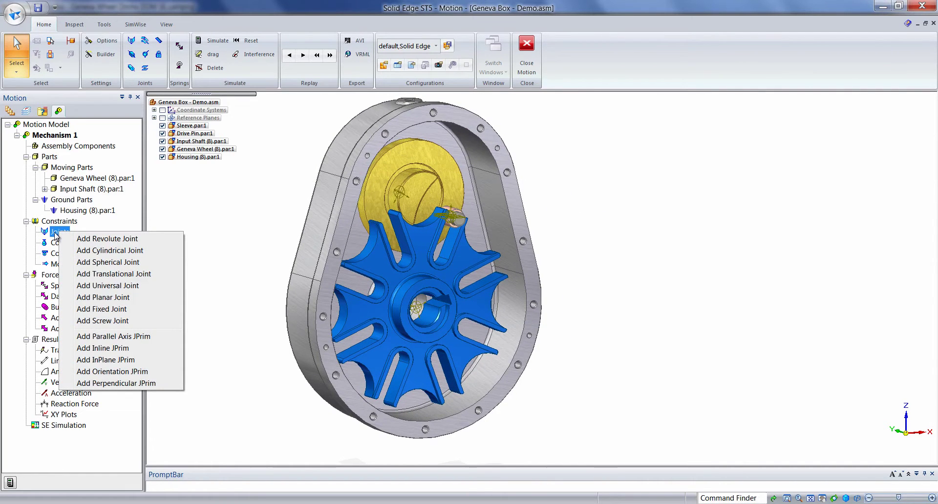
{"action": "left_click", "coordinate": [107, 240]}
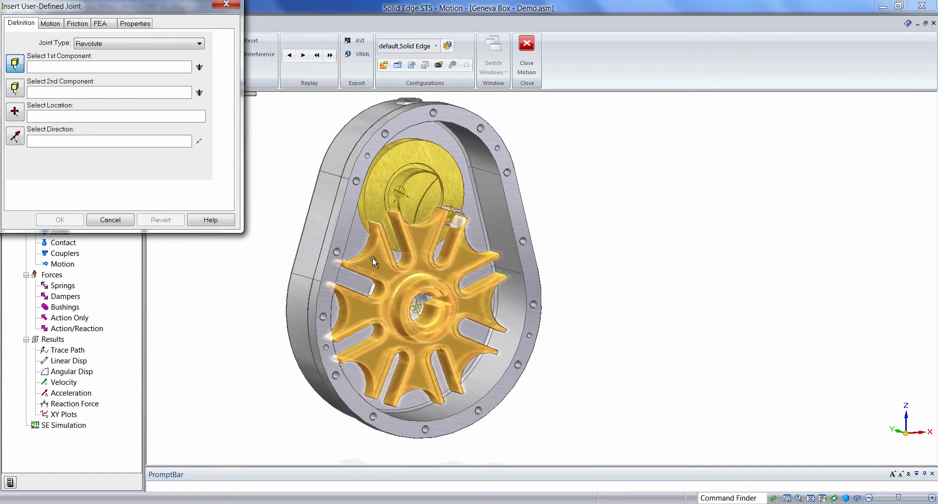
{"action": "left_click", "coordinate": [372, 258]}
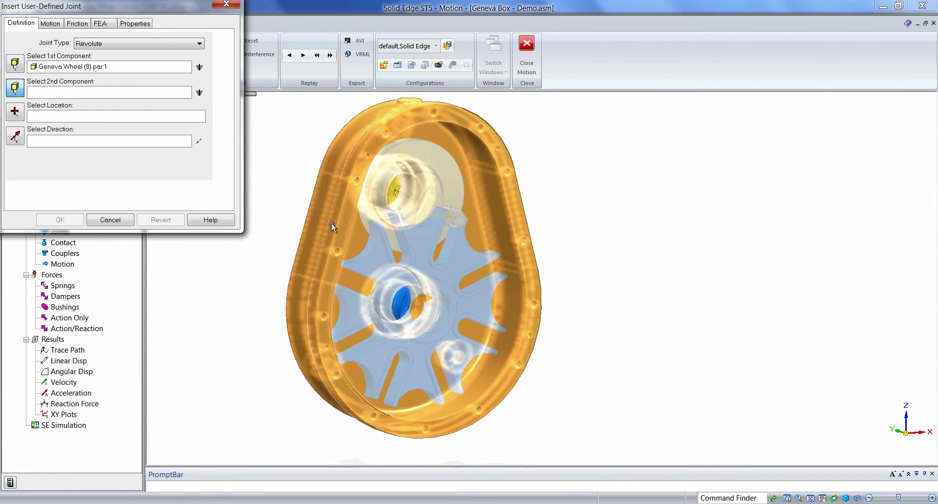
{"action": "left_click", "coordinate": [328, 226]}
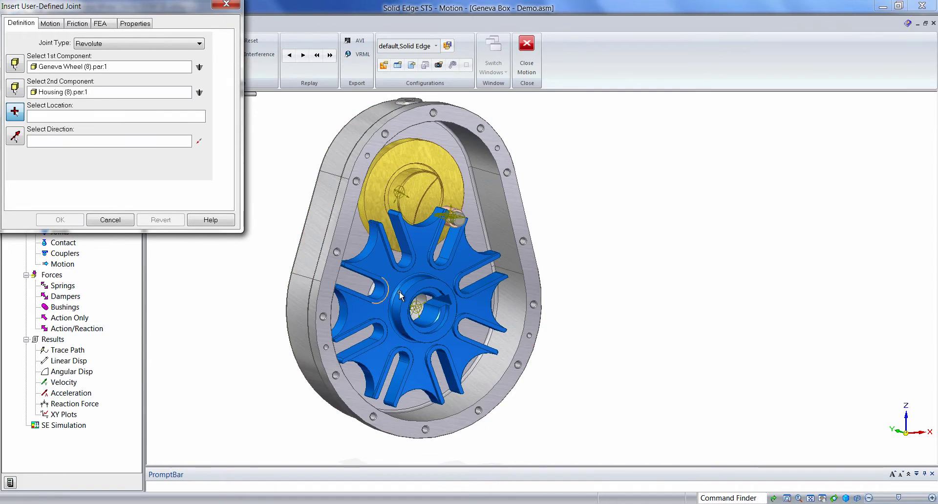
{"action": "scroll", "coordinate": [425, 307], "scroll_direction": "up", "scroll_amount": 2}
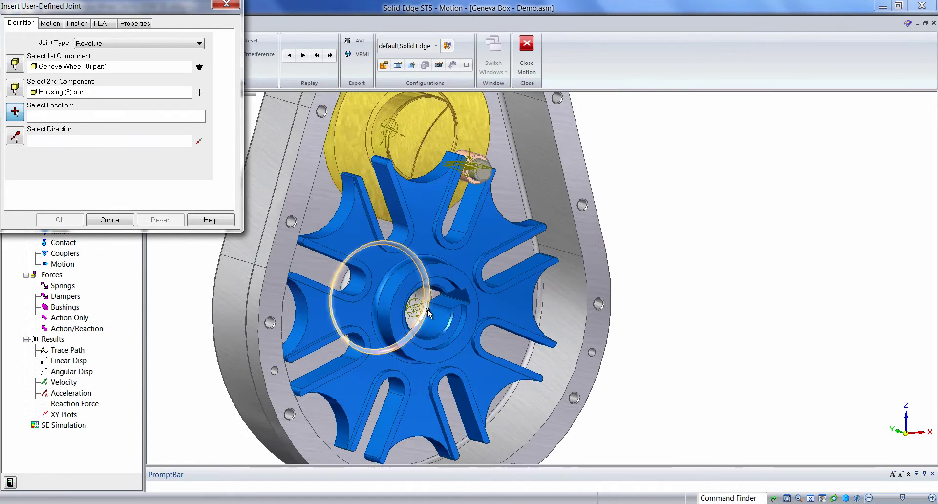
{"action": "left_click", "coordinate": [423, 267]}
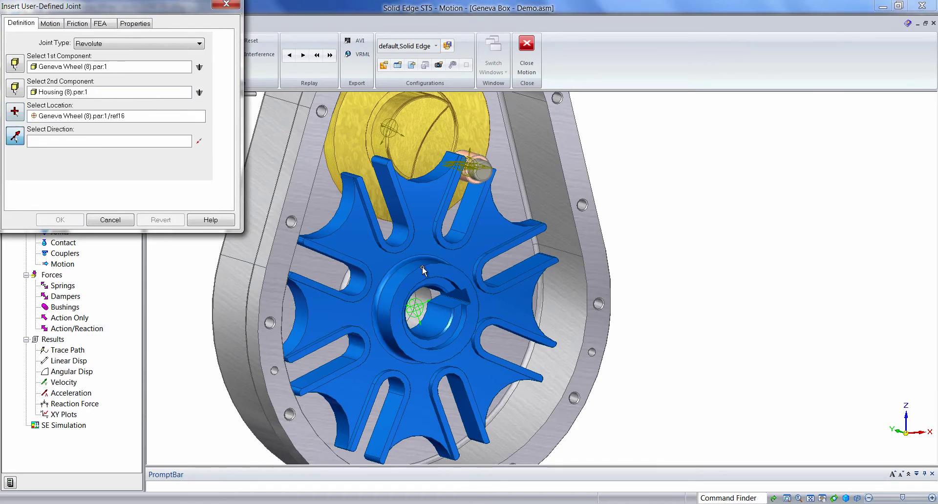
{"action": "left_click", "coordinate": [439, 321]}
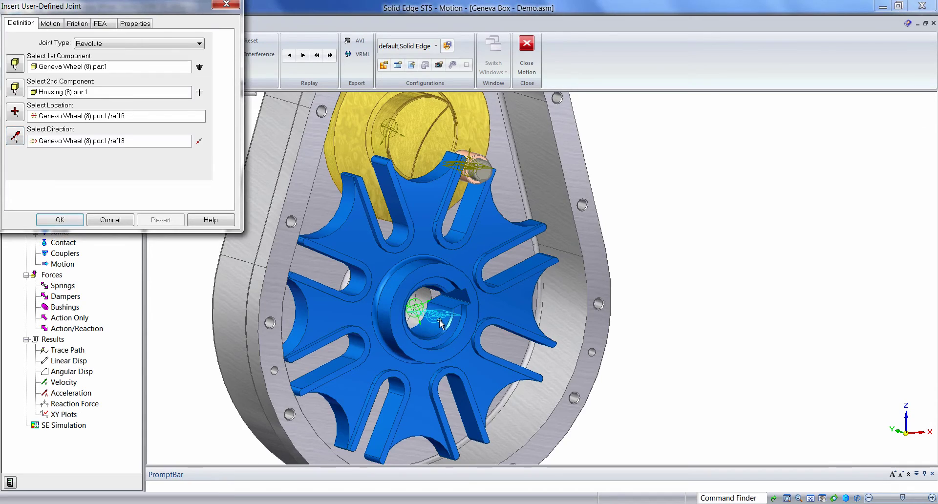
{"action": "key", "text": "ctrl+f"}
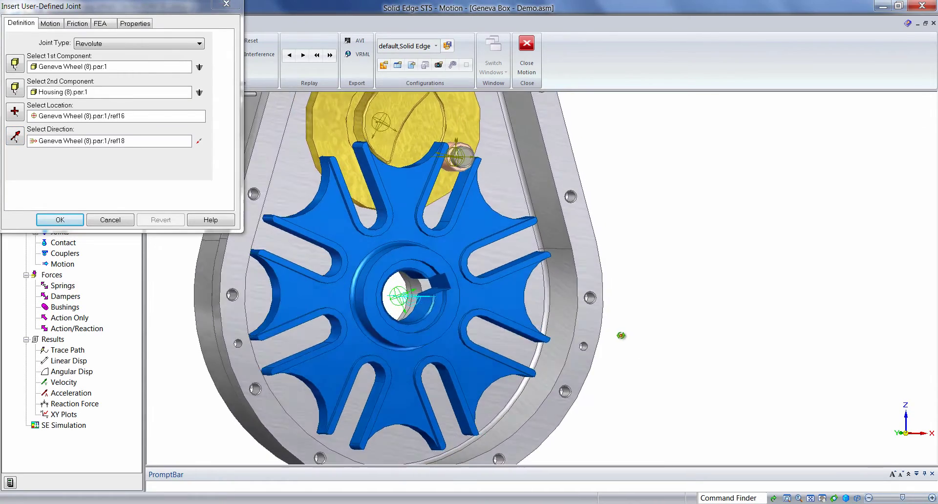
{"action": "key", "text": "ctrl+m"}
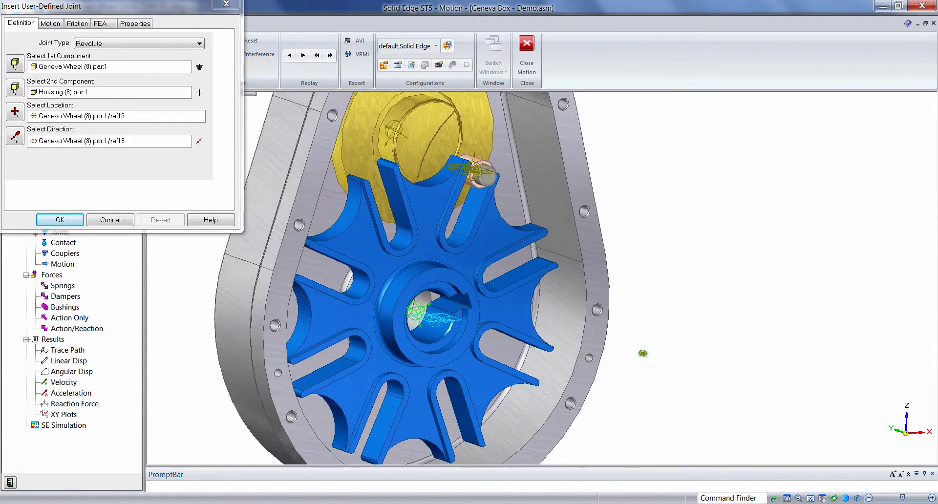
{"action": "left_click", "coordinate": [66, 223]}
{"action": "middle_click_drag", "start_coordinate": [203, 203], "coordinate": [210, 284]}
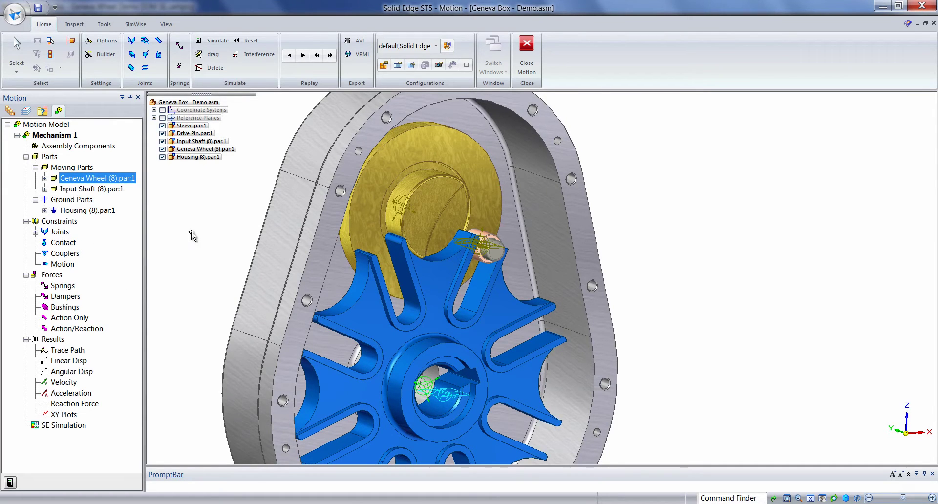
Start an Input Shaft–Housing revolute joint located on the shaft edge, axis from its disk face.
{"action": "right_click", "coordinate": [57, 233]}
{"action": "left_click", "coordinate": [90, 239]}
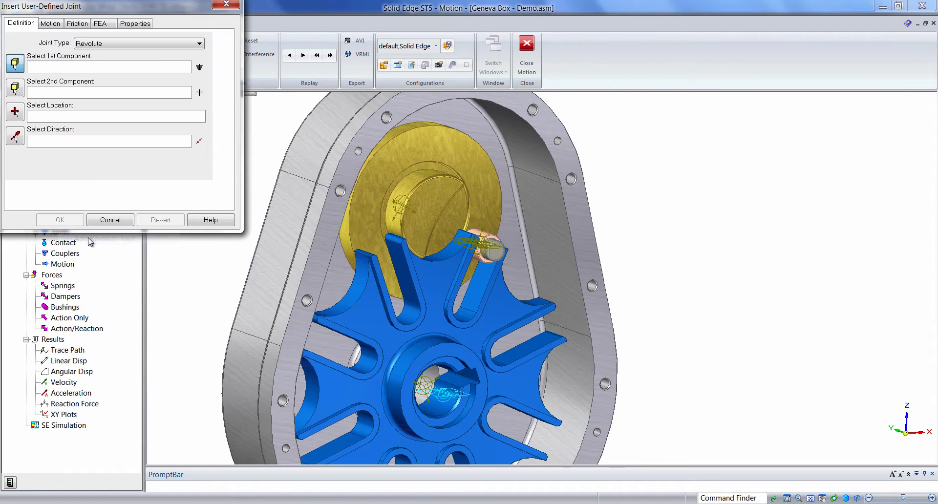
{"action": "left_click", "coordinate": [377, 172]}
{"action": "left_click", "coordinate": [319, 148]}
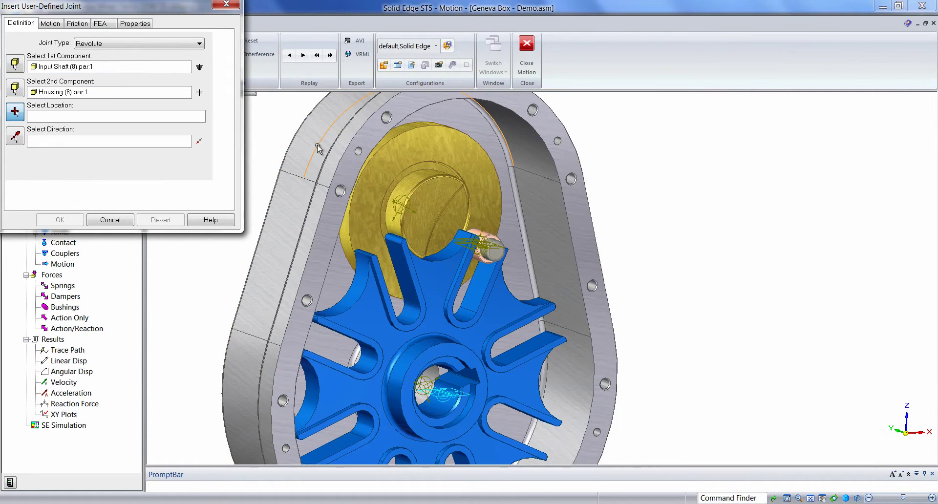
{"action": "left_click", "coordinate": [419, 128]}
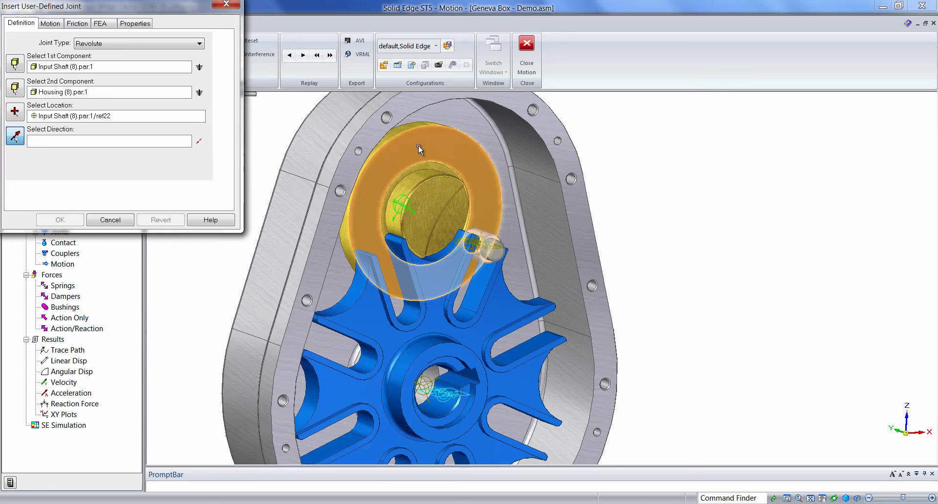
{"action": "left_click", "coordinate": [419, 145]}
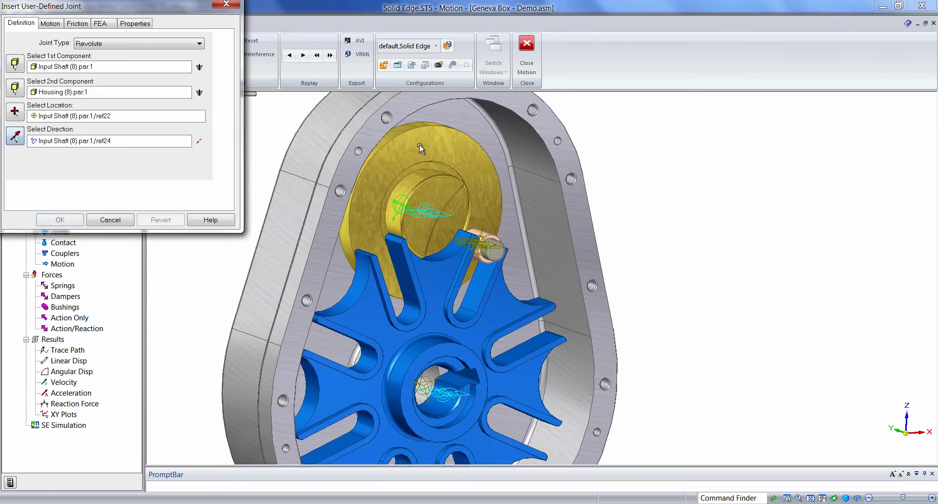
{"action": "middle_click_drag", "start_coordinate": [697, 245], "coordinate": [681, 236]}
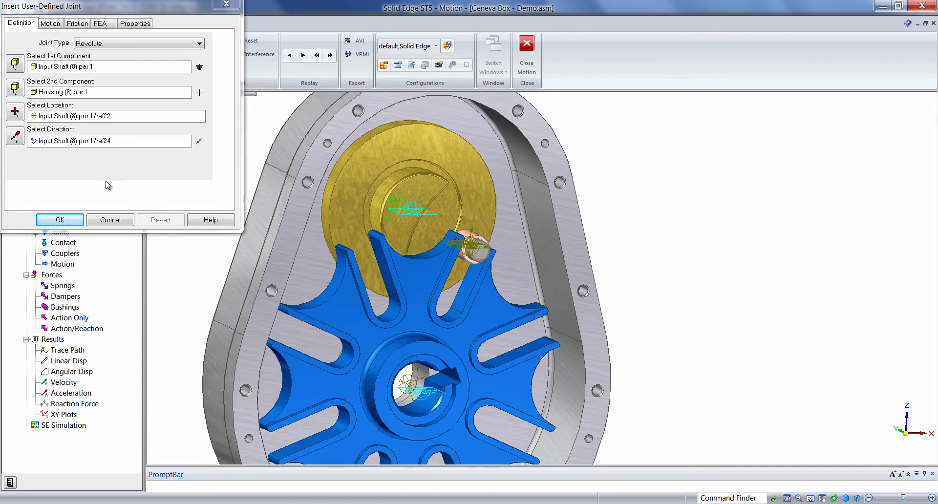
Drive the Input Shaft joint by constant velocity of 360 deg/sec and confirm the joint.
{"action": "left_click", "coordinate": [56, 30]}
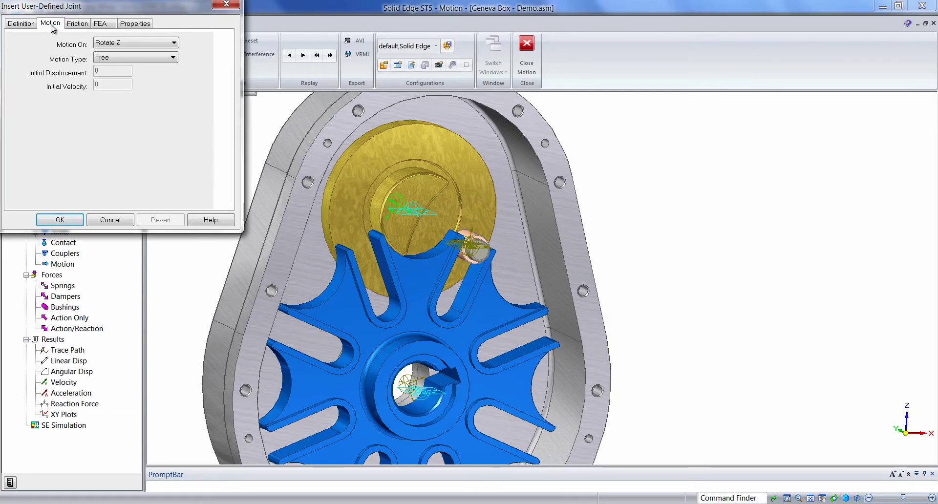
{"action": "left_click", "coordinate": [111, 59]}
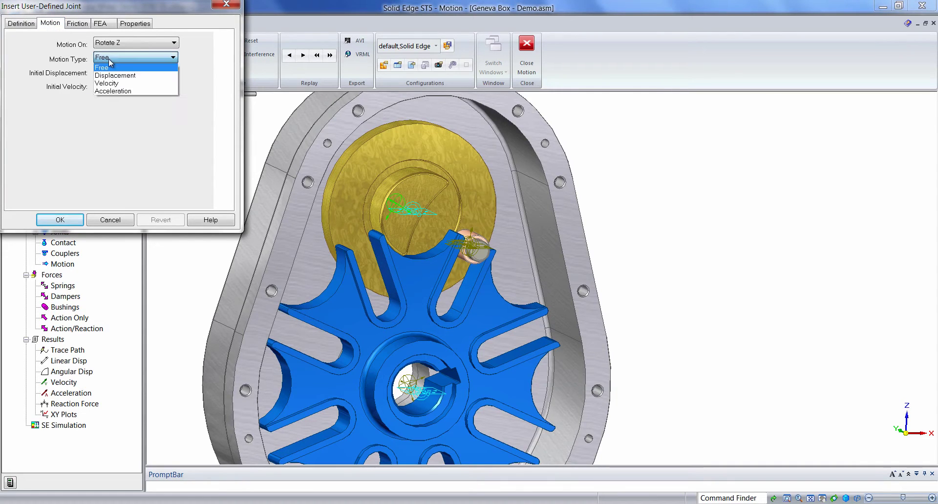
{"action": "left_click", "coordinate": [109, 83]}
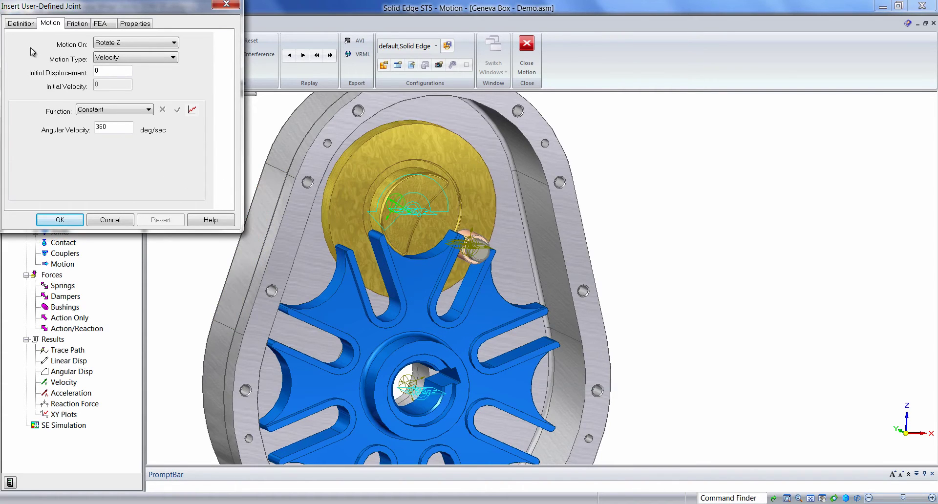
{"action": "left_click", "coordinate": [22, 24]}
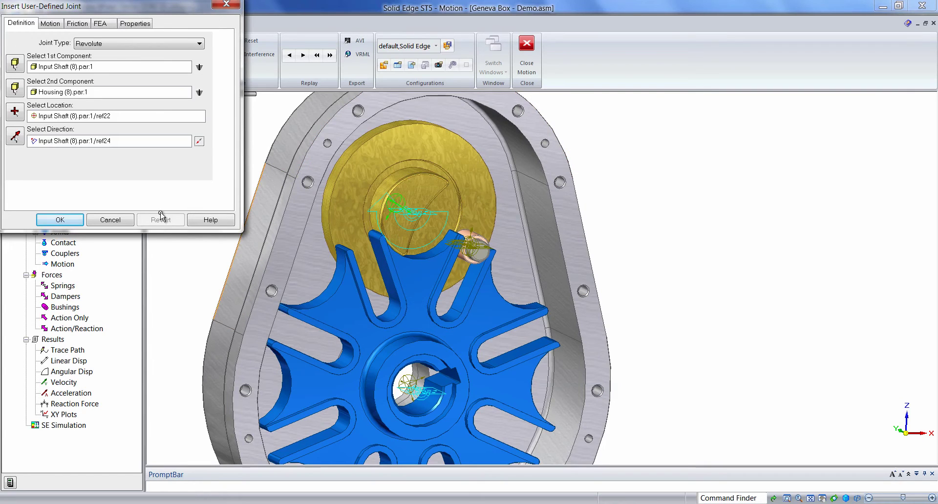
{"action": "left_click", "coordinate": [68, 222]}
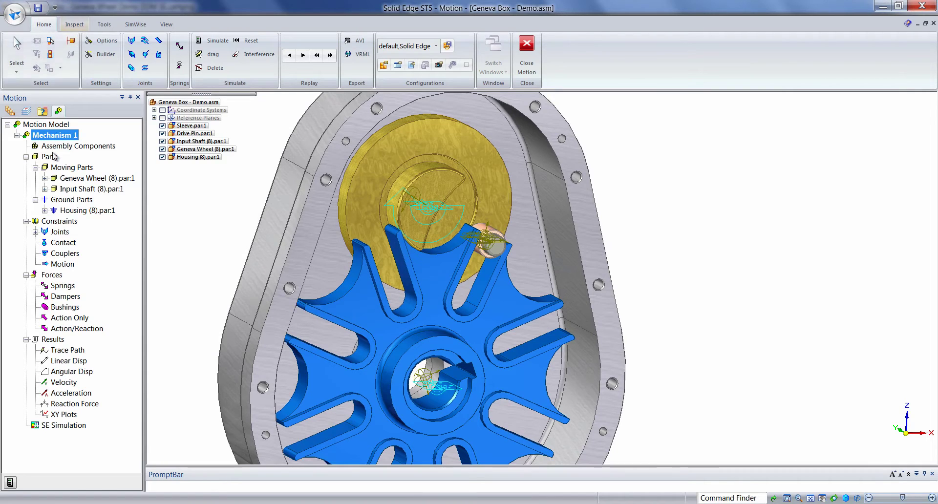
Simulate the mechanism, rewind playback partway, and expand Joints to show Revolute and Revolute2.
{"action": "left_click", "coordinate": [10, 482]}
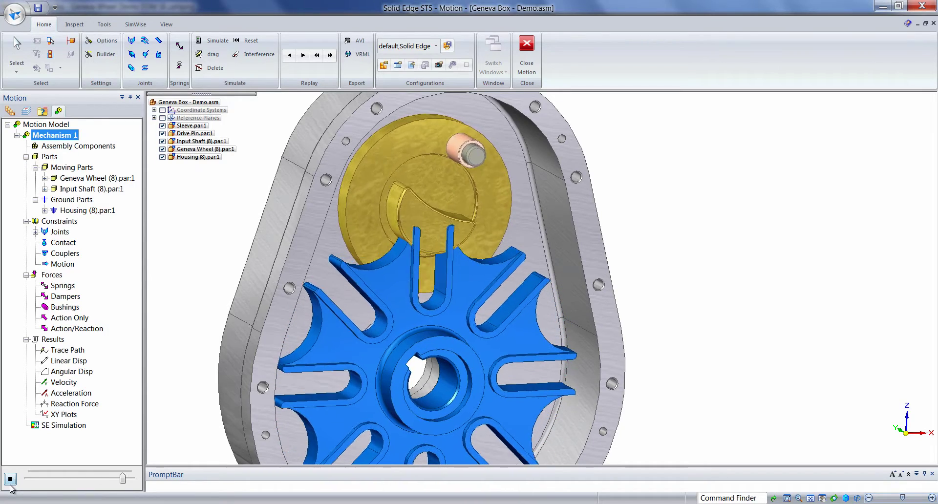
{"action": "left_click", "coordinate": [10, 484]}
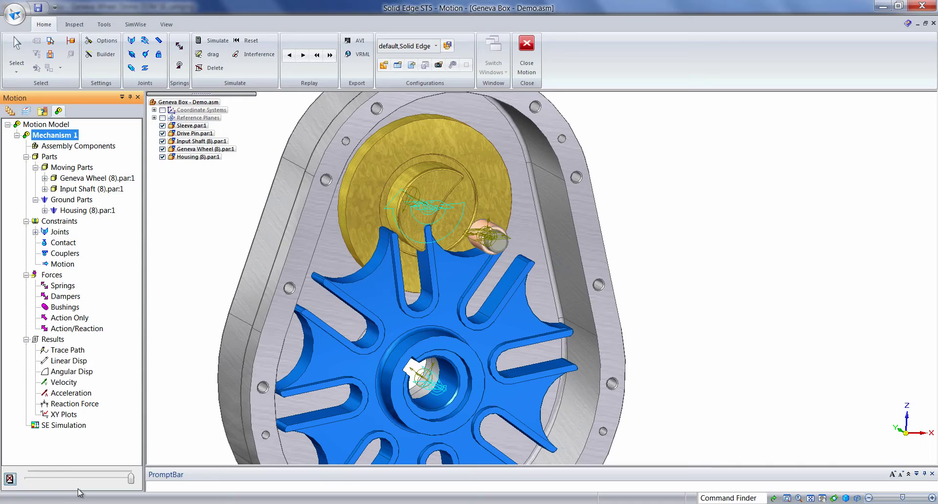
{"action": "mouse_move", "coordinate": [130, 478]}
{"action": "left_mouse_down"}
{"action": "mouse_move", "coordinate": [85, 493]}
{"action": "mouse_move", "coordinate": [123, 495]}
{"action": "left_mouse_up"}
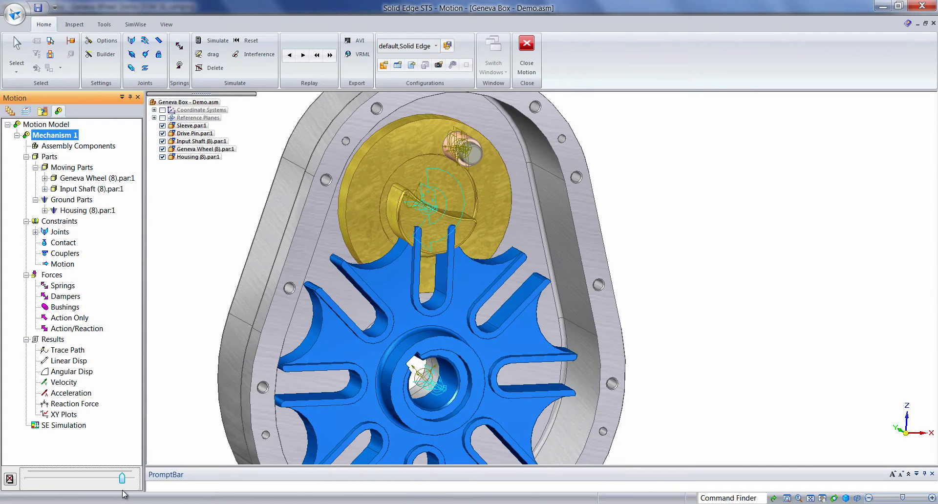
{"action": "left_click", "coordinate": [36, 232]}
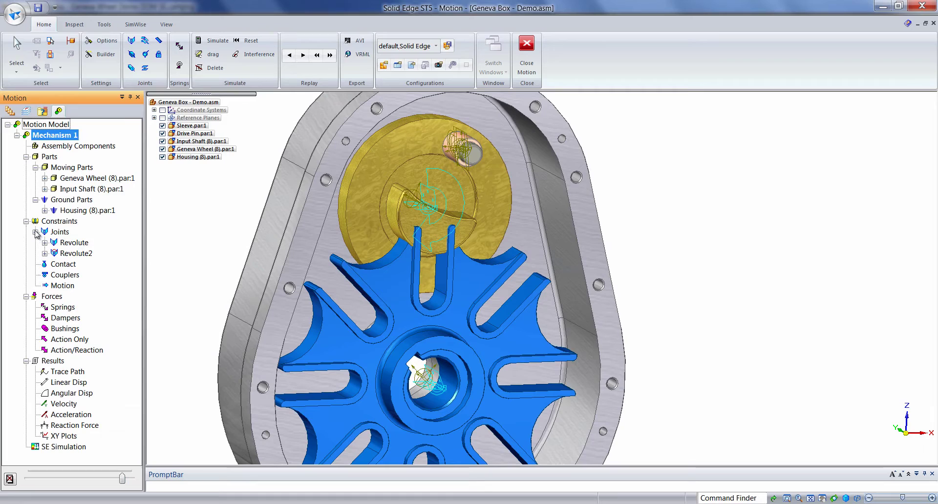
Plot the Z component of Revolute2's angular velocity.
{"action": "right_click", "coordinate": [76, 256]}
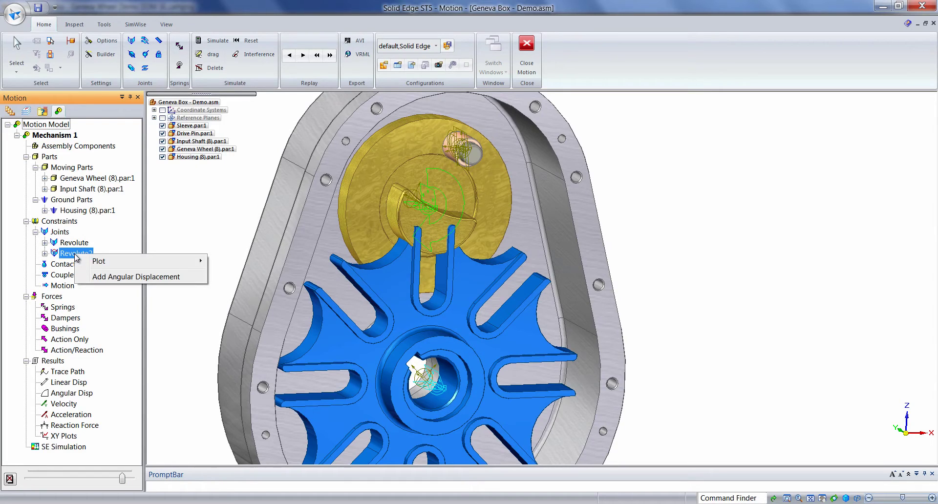
{"action": "mouse_move", "coordinate": [106, 263]}
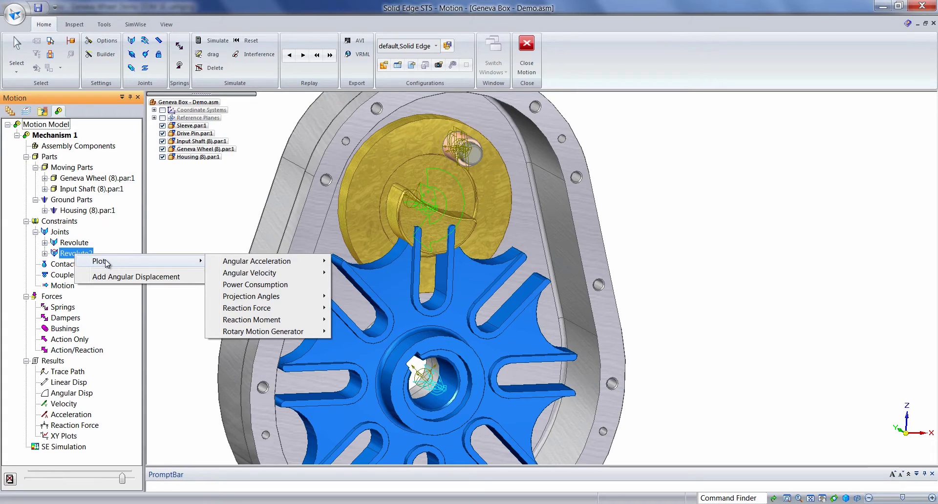
{"action": "mouse_move", "coordinate": [270, 274]}
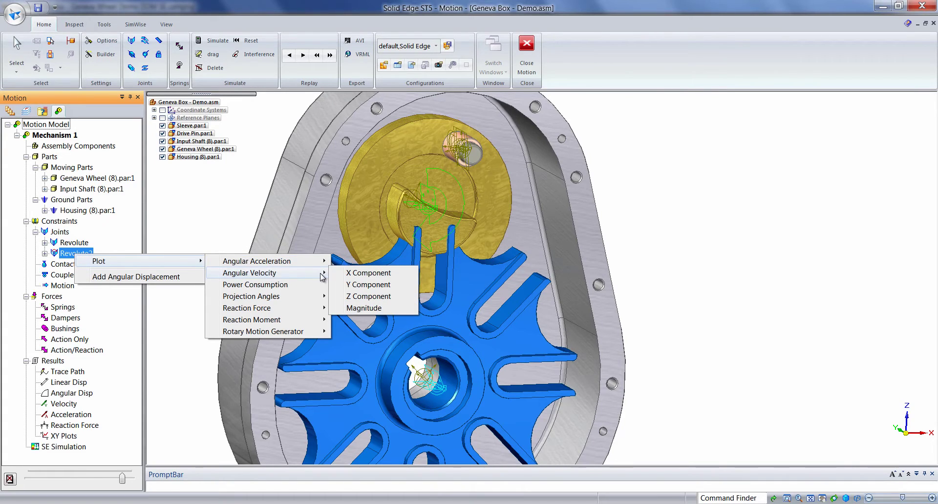
{"action": "left_click", "coordinate": [367, 298]}
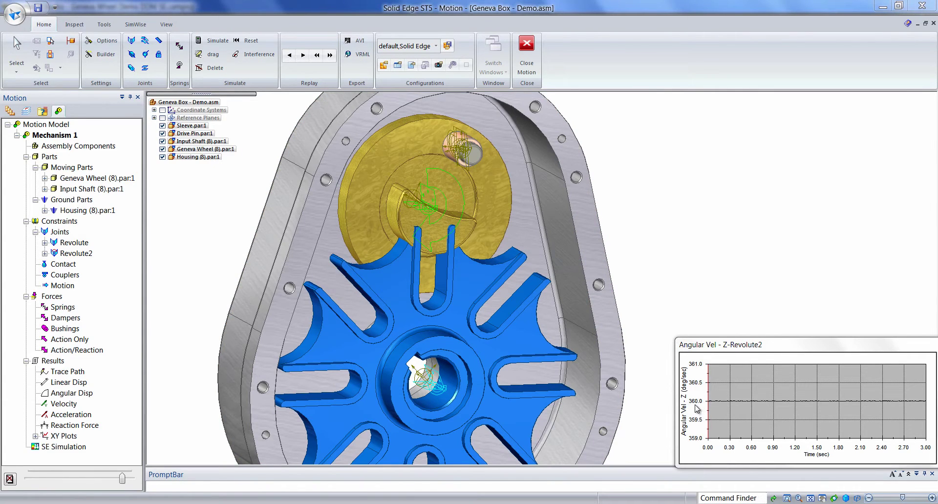
Delete the angular velocity plot and clear the simulation results.
{"action": "right_click", "coordinate": [688, 361]}
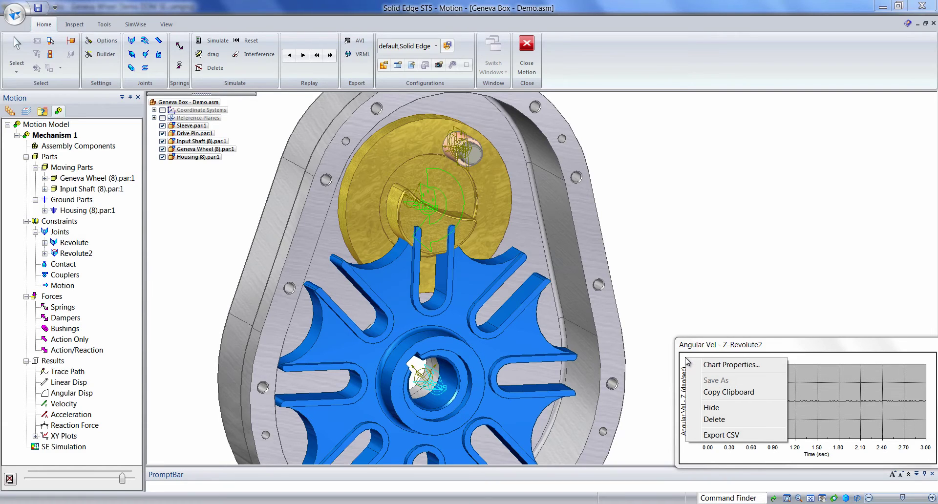
{"action": "left_click", "coordinate": [714, 420]}
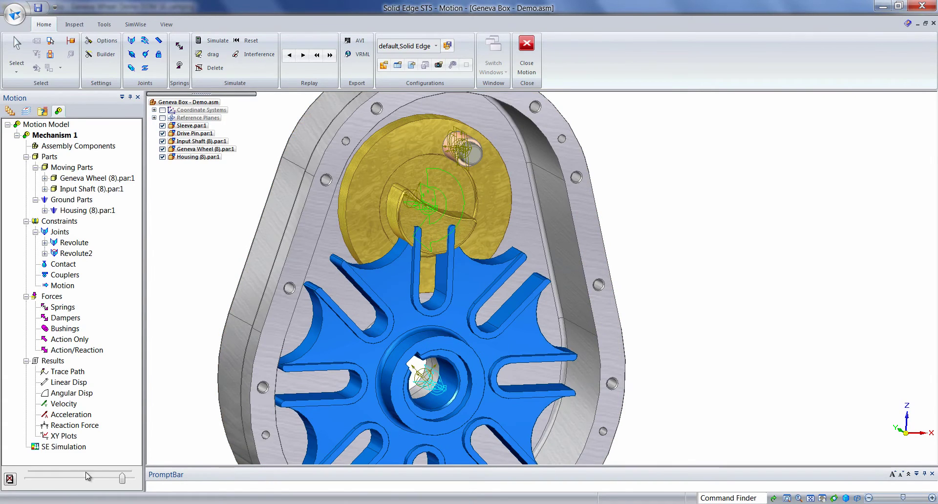
{"action": "left_click", "coordinate": [10, 483]}
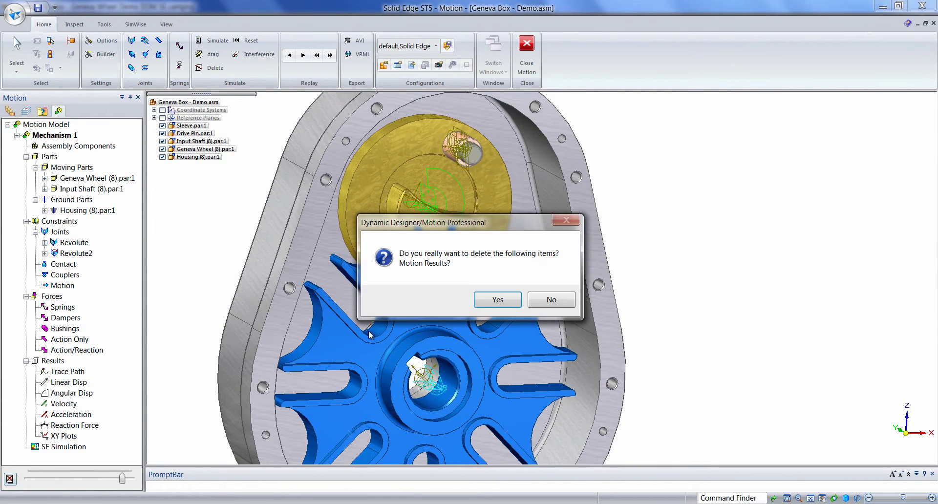
{"action": "left_click", "coordinate": [496, 300]}
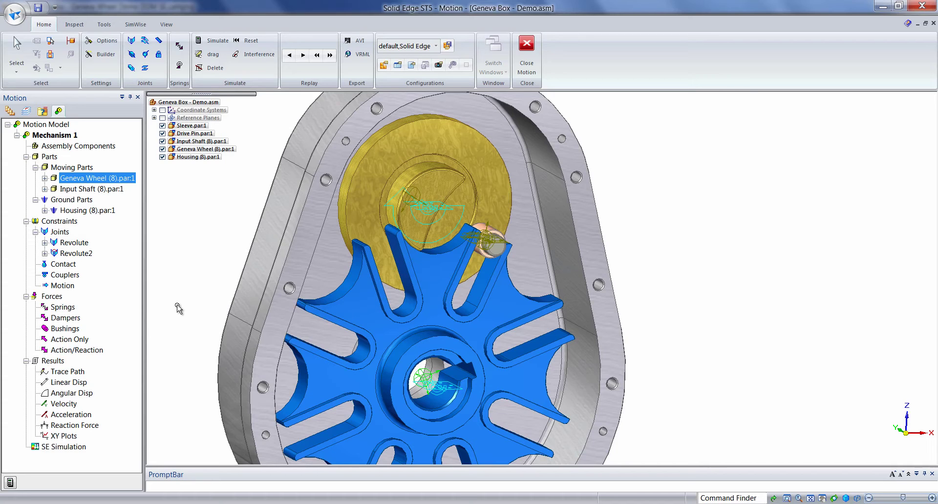
Start a torsion damper from the Geneva wheel to the housing, located and directed at the wheel hub.
{"action": "right_click", "coordinate": [65, 322]}
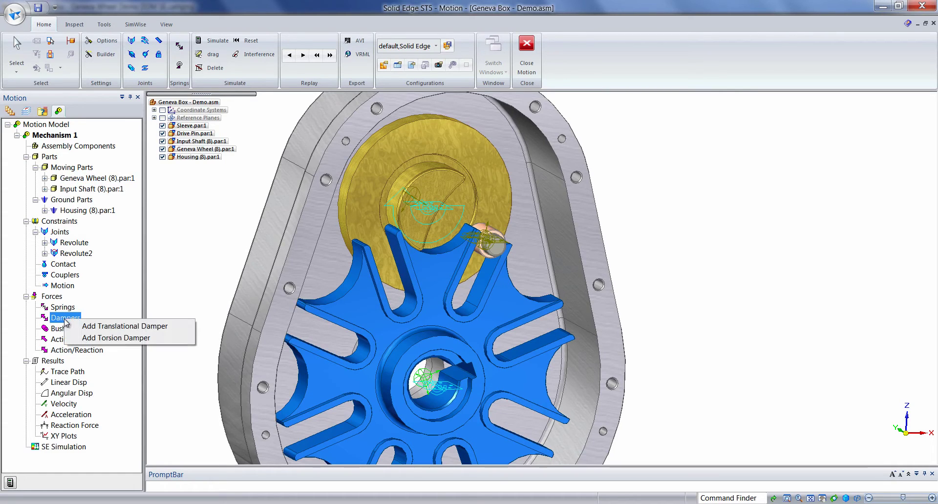
{"action": "left_click", "coordinate": [95, 338]}
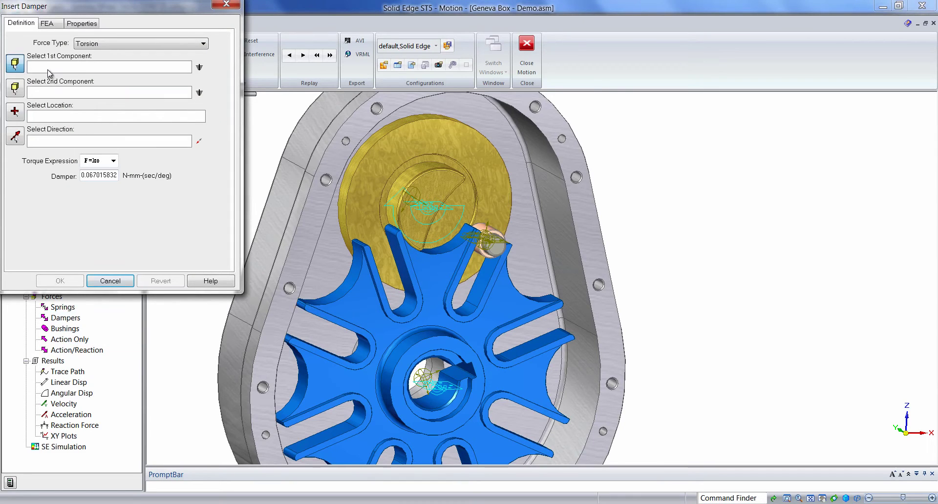
{"action": "left_click", "coordinate": [352, 308]}
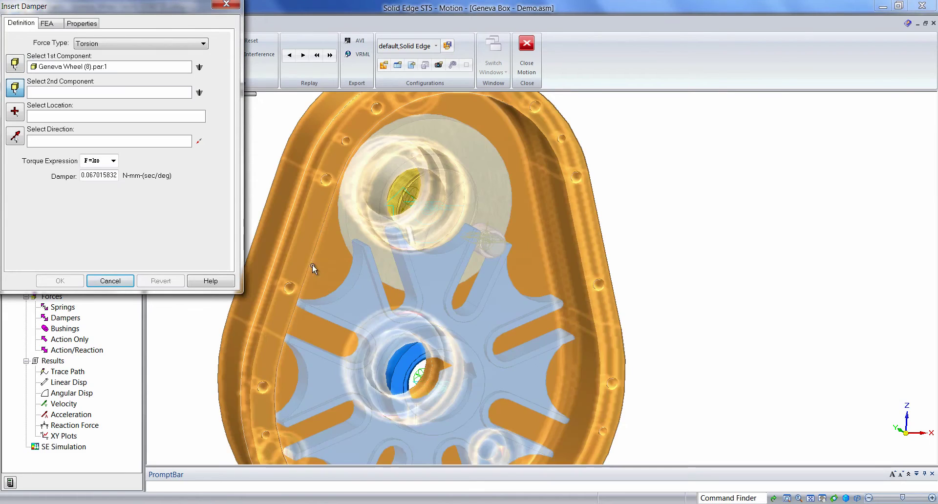
{"action": "left_click", "coordinate": [301, 244]}
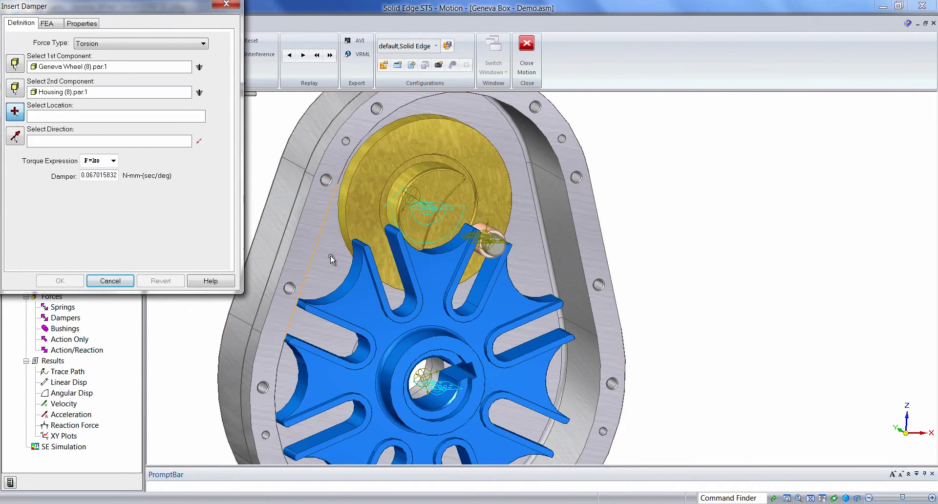
{"action": "left_click", "coordinate": [431, 339]}
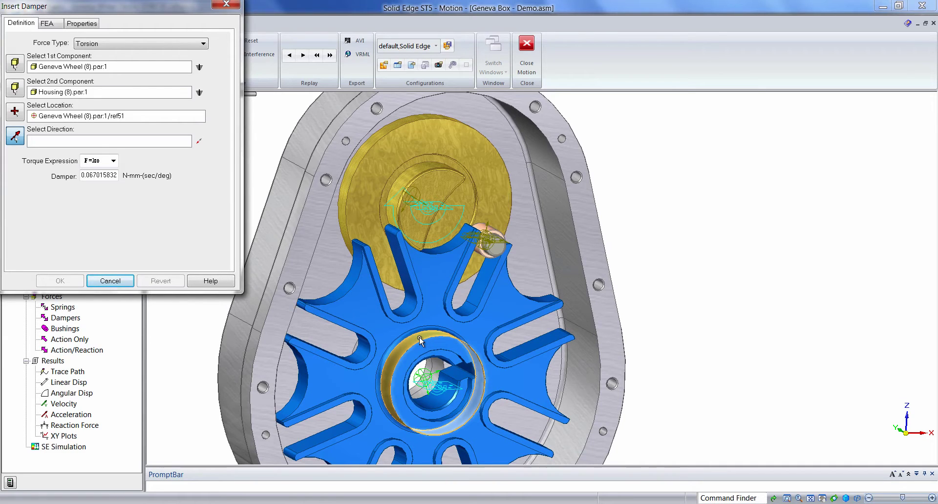
{"action": "left_click", "coordinate": [419, 337]}
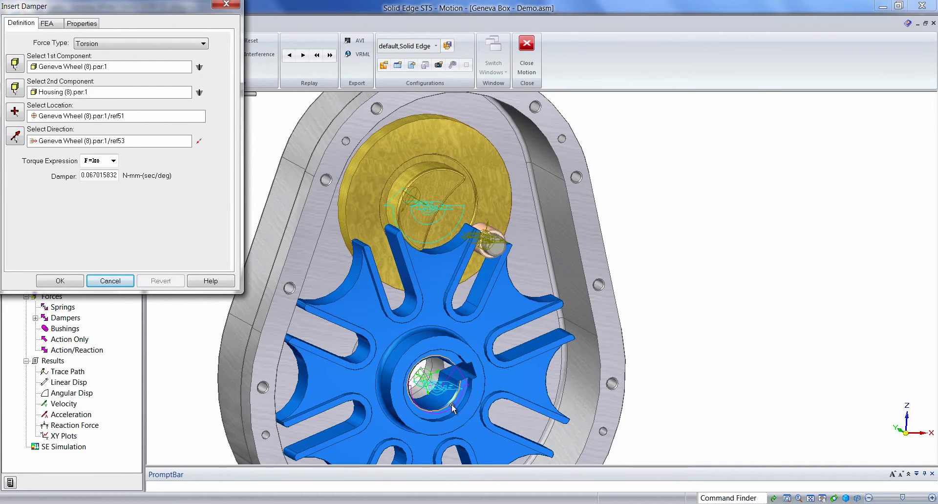
Set the damper coefficient to 135 N-mm-(sec/deg) and confirm the torsion damper.
{"action": "scroll", "coordinate": [458, 380], "scroll_direction": "up", "scroll_amount": 5}
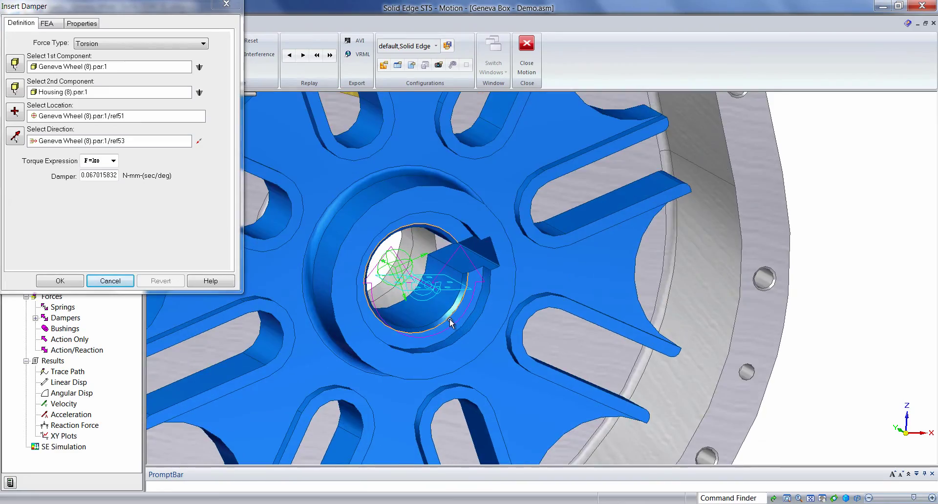
{"action": "key", "text": "ctrl+f"}
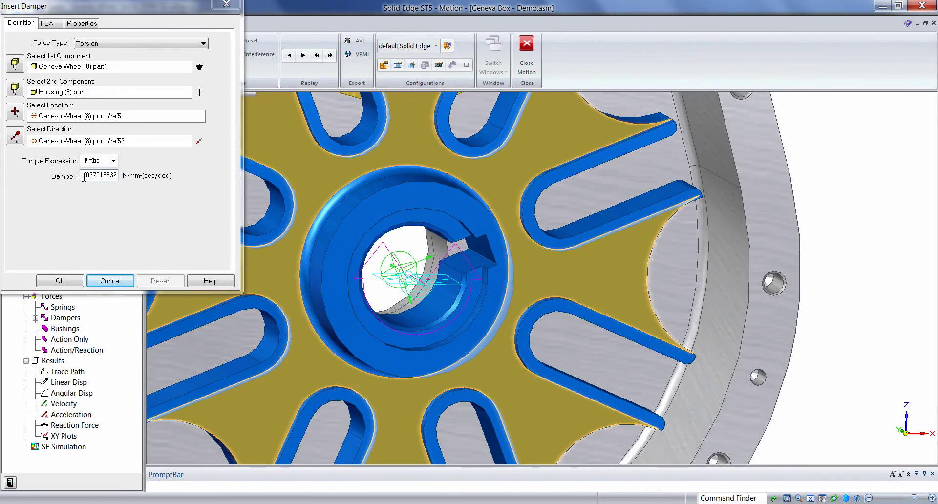
{"action": "left_click_drag", "start_coordinate": [84, 177], "coordinate": [127, 178]}
{"action": "type", "text": "135"}
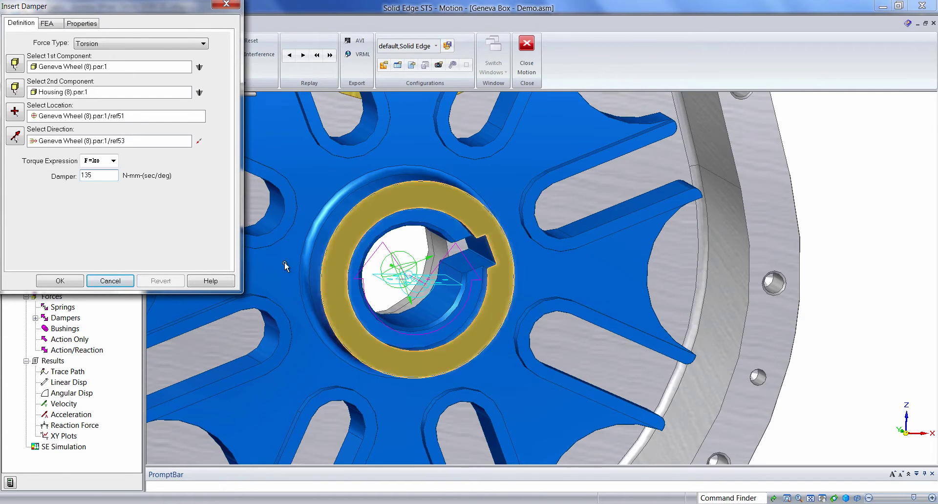
{"action": "left_click", "coordinate": [76, 282]}
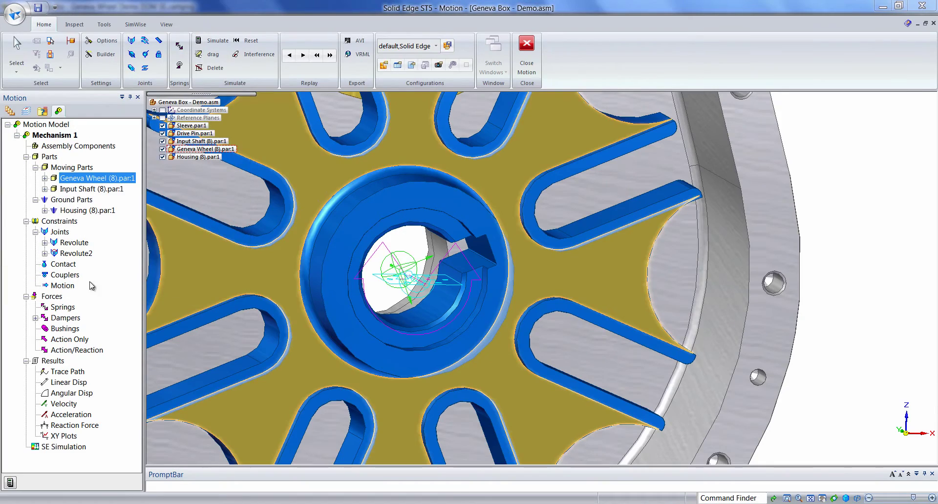
Zoom out and recentre the view so the entire Geneva box assembly is visible.
{"action": "scroll", "coordinate": [790, 265], "scroll_direction": "down", "scroll_amount": 5}
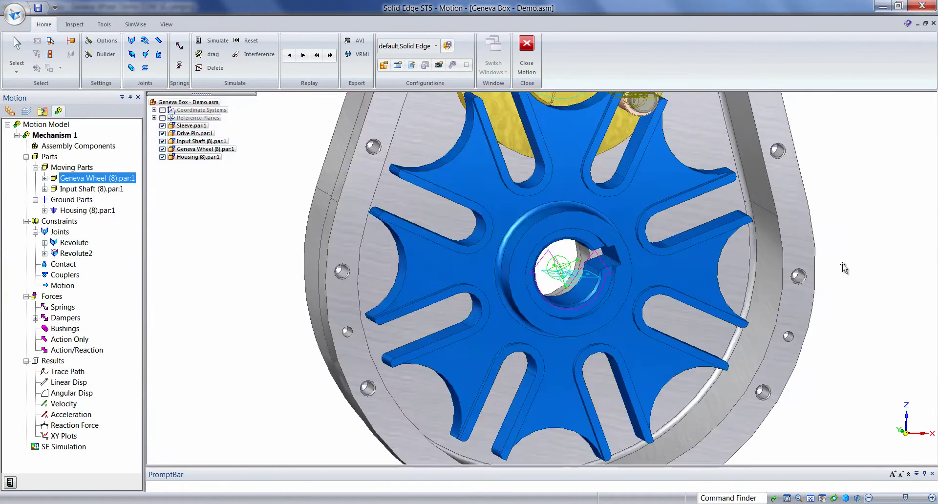
{"action": "middle_click_drag", "start_coordinate": [790, 284], "coordinate": [571, 328], "text": "shift"}
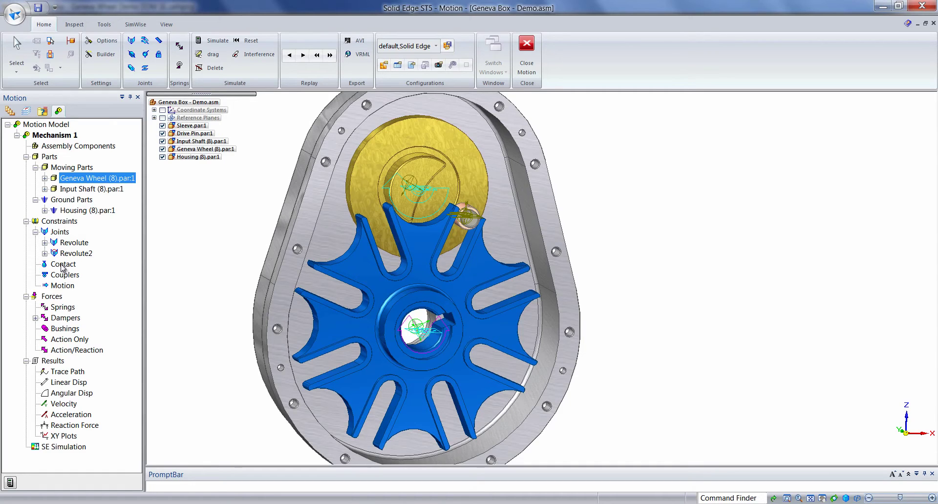
Start a 3D contact between the sleeve and the Geneva wheel.
{"action": "right_click", "coordinate": [63, 266]}
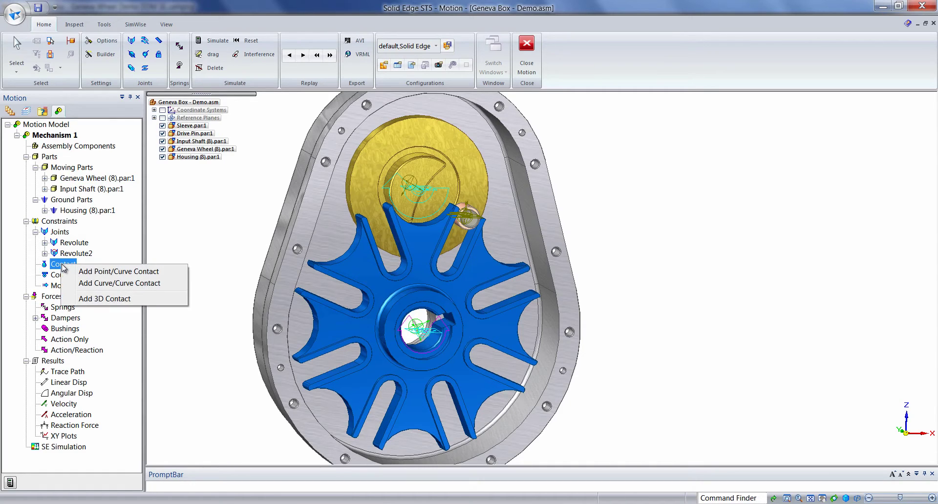
{"action": "left_click", "coordinate": [101, 298]}
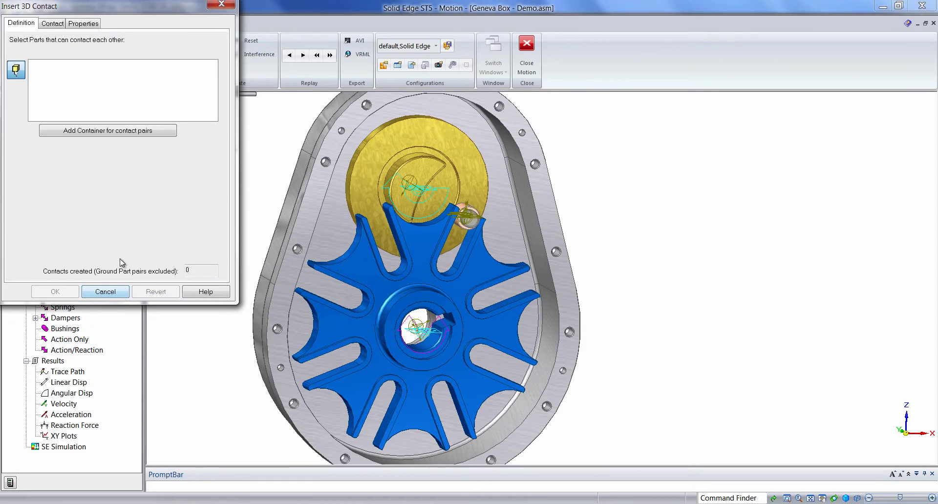
{"action": "left_click", "coordinate": [460, 210]}
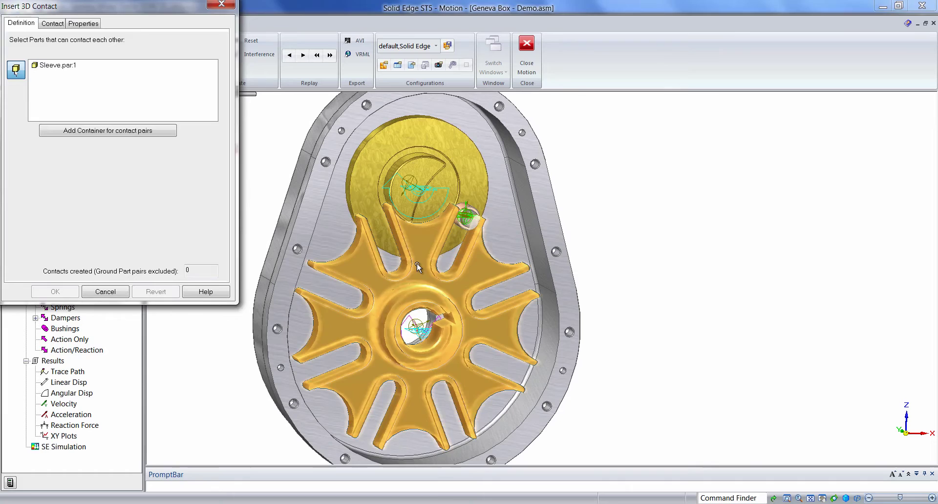
{"action": "left_click", "coordinate": [417, 263]}
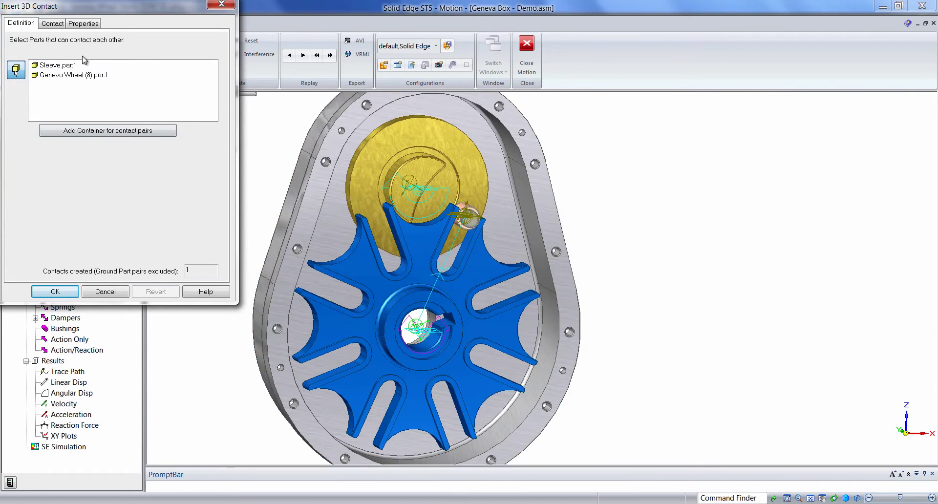
Set the contact's second material to DST Steel and friction to None.
{"action": "left_click", "coordinate": [52, 24]}
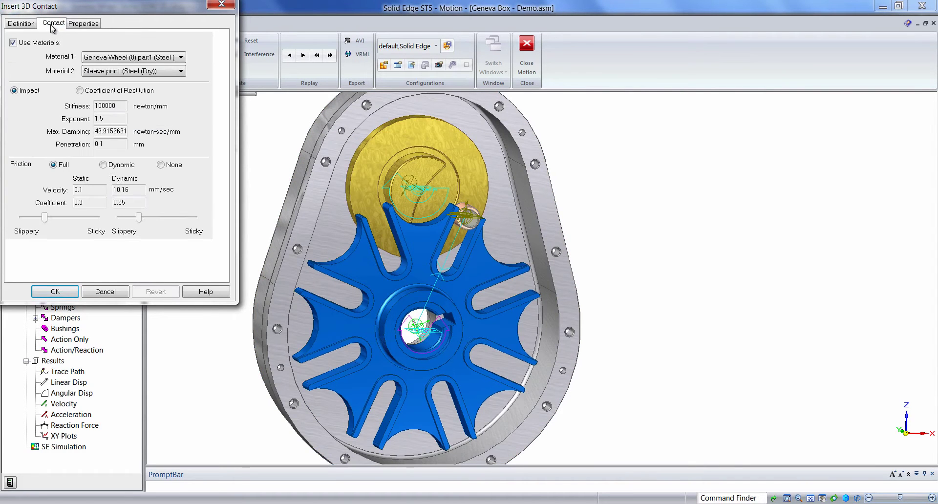
{"action": "left_click", "coordinate": [91, 74]}
{"action": "left_click", "coordinate": [96, 155]}
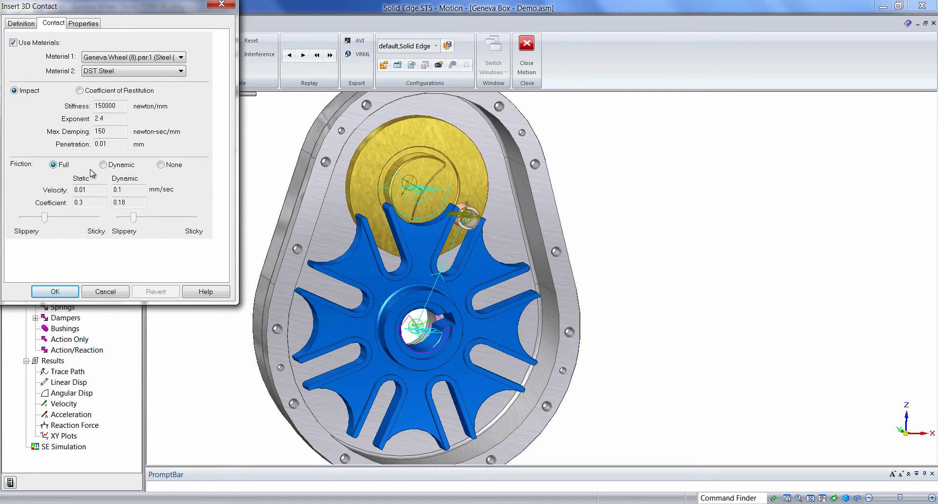
{"action": "left_click", "coordinate": [160, 165]}
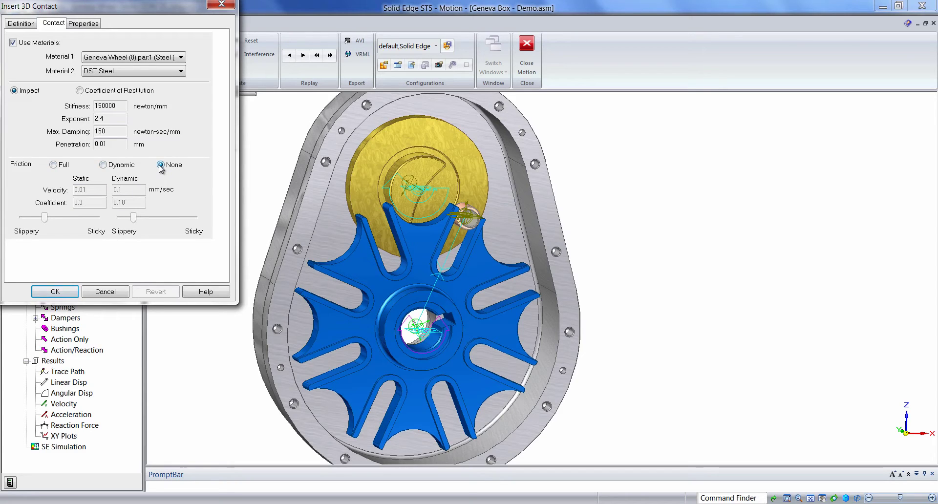
Confirm the frictionless contact, run the motion simulation, and scrub playback back to an earlier position.
{"action": "left_click", "coordinate": [74, 291]}
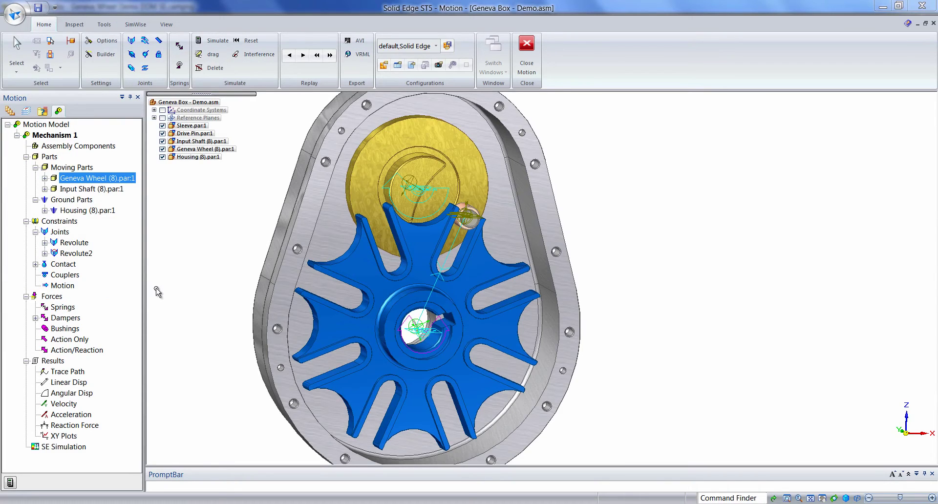
{"action": "left_click", "coordinate": [10, 484]}
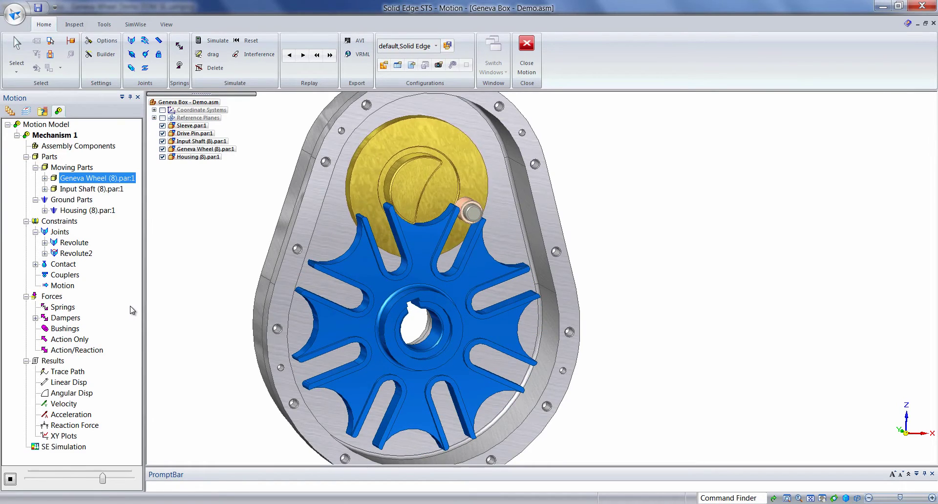
{"action": "left_click", "coordinate": [10, 480]}
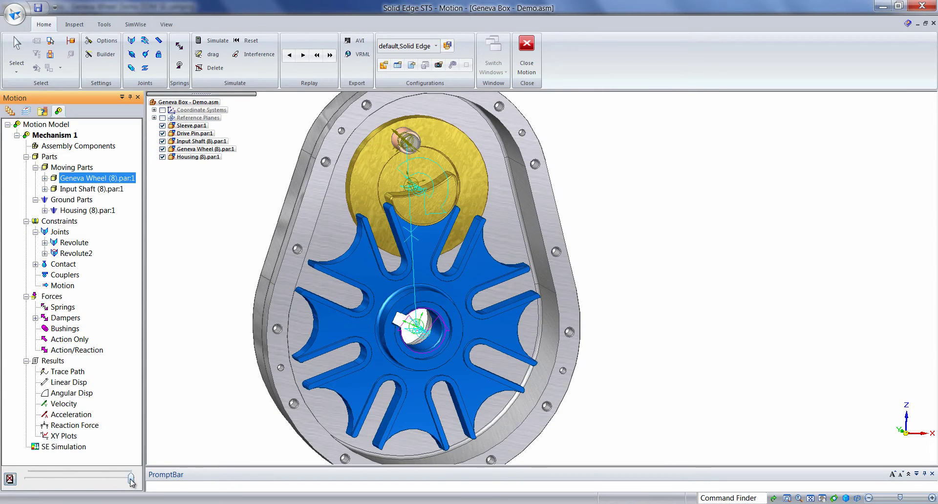
{"action": "mouse_move", "coordinate": [130, 479]}
{"action": "left_mouse_down"}
{"action": "mouse_move", "coordinate": [49, 477]}
{"action": "mouse_move", "coordinate": [112, 470]}
{"action": "left_mouse_up"}
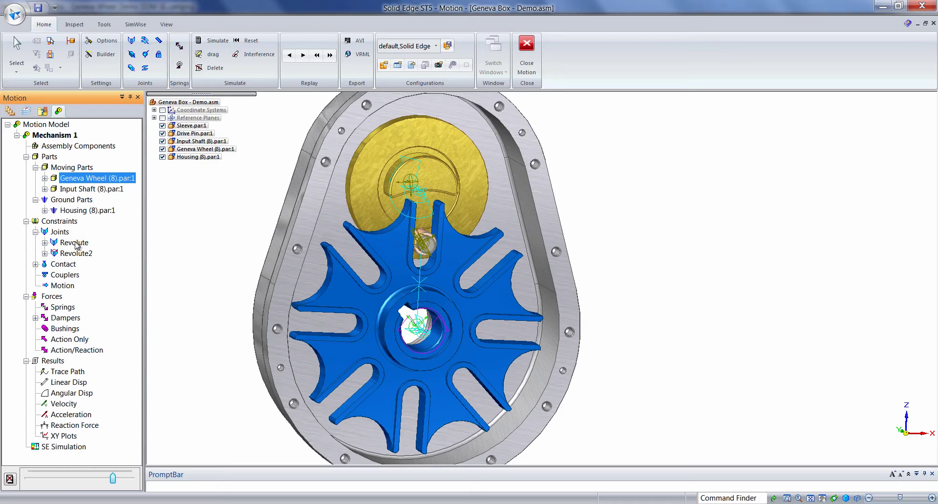
Plot the Revolute joint's projected angle about the Z axis and enlarge the plot window.
{"action": "right_click", "coordinate": [76, 246]}
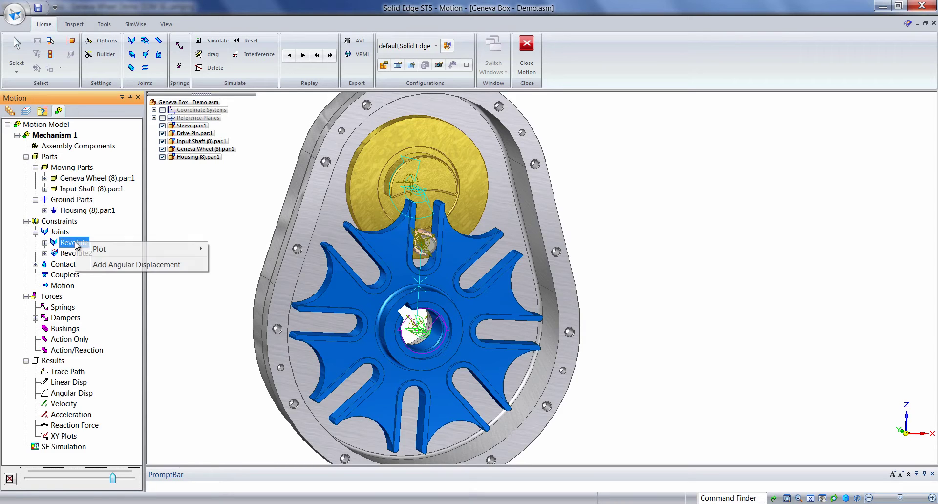
{"action": "mouse_move", "coordinate": [111, 250]}
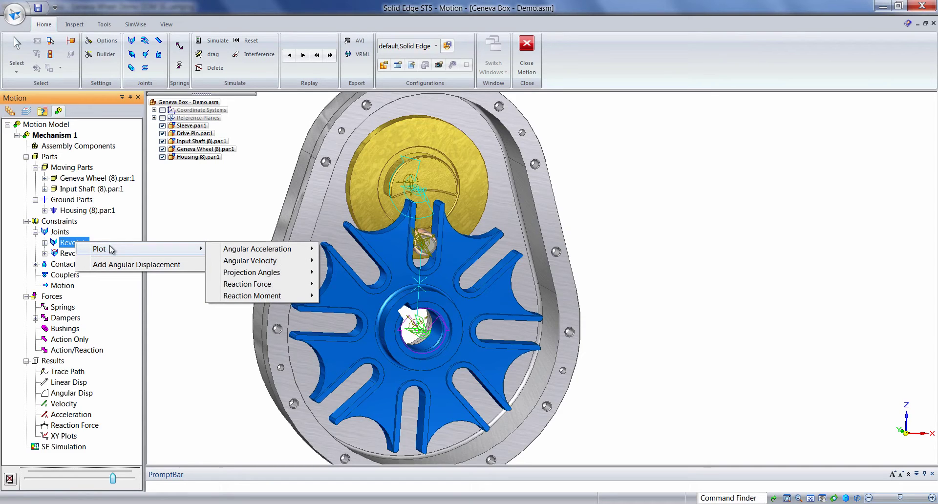
{"action": "mouse_move", "coordinate": [244, 261]}
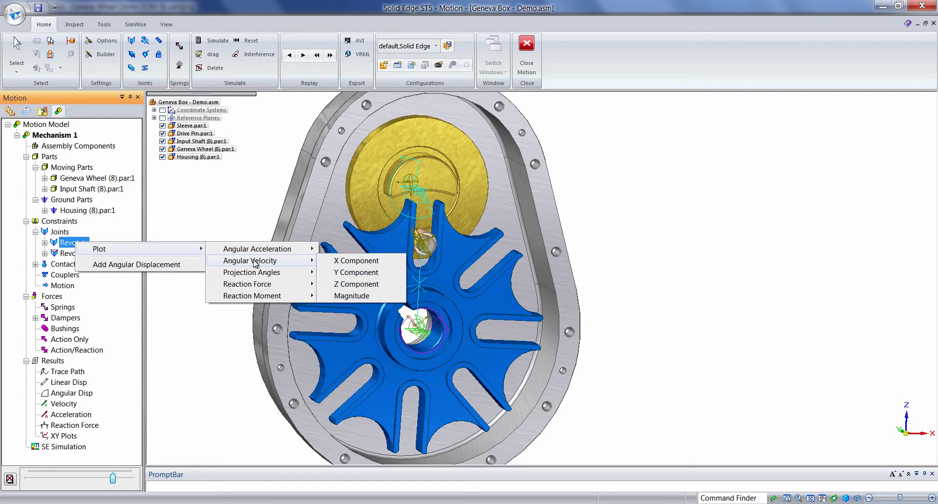
{"action": "mouse_move", "coordinate": [272, 273]}
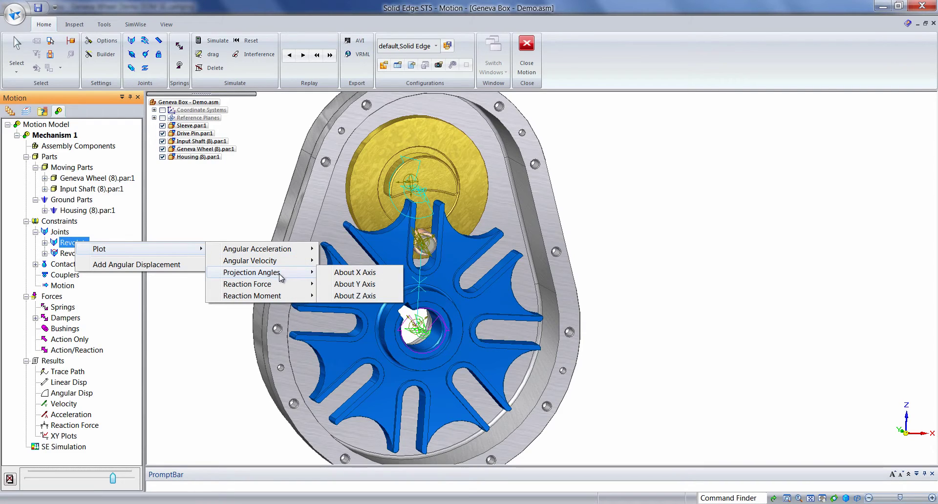
{"action": "left_click", "coordinate": [370, 297]}
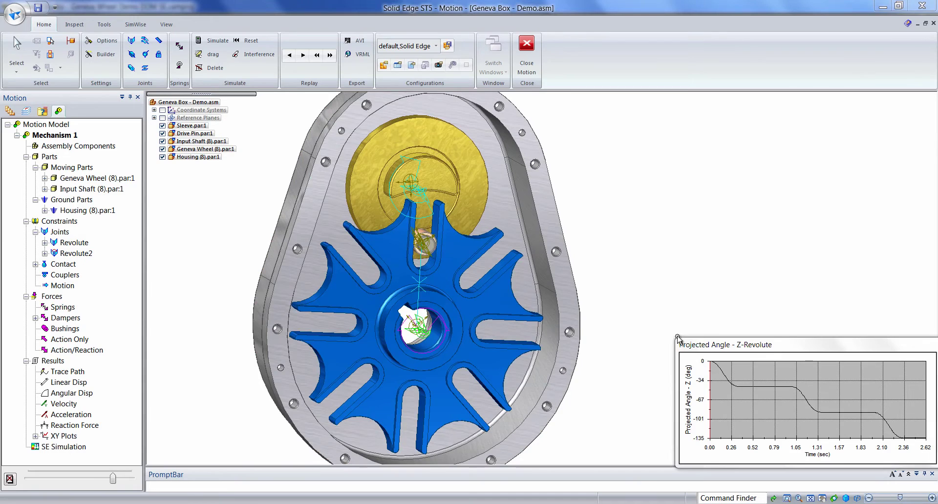
{"action": "left_click_drag", "start_coordinate": [675, 336], "coordinate": [609, 302]}
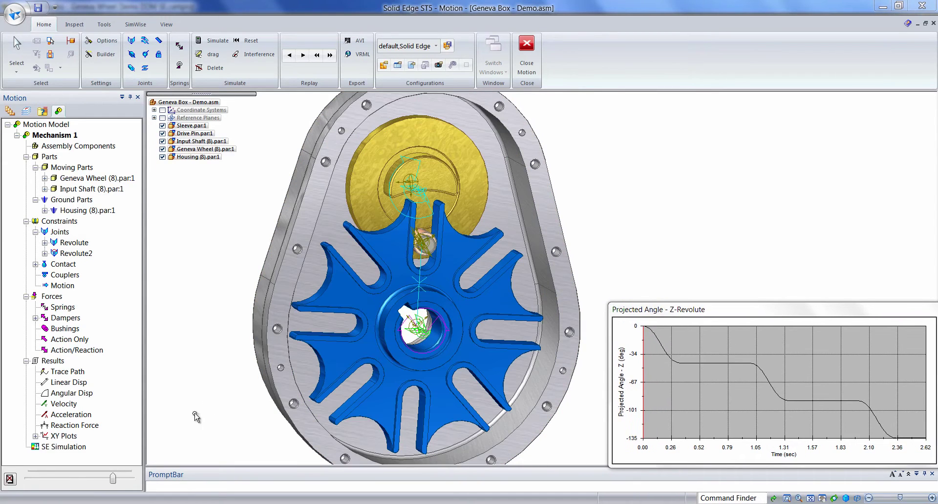
{"action": "mouse_move", "coordinate": [114, 480]}
{"action": "left_mouse_down"}
{"action": "mouse_move", "coordinate": [63, 482]}
{"action": "mouse_move", "coordinate": [99, 482]}
{"action": "left_mouse_up"}
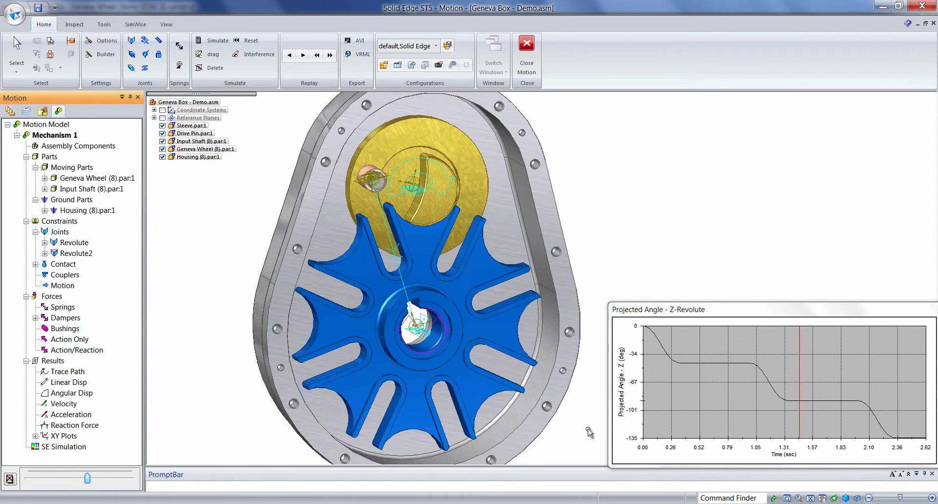
{"action": "right_click", "coordinate": [626, 334]}
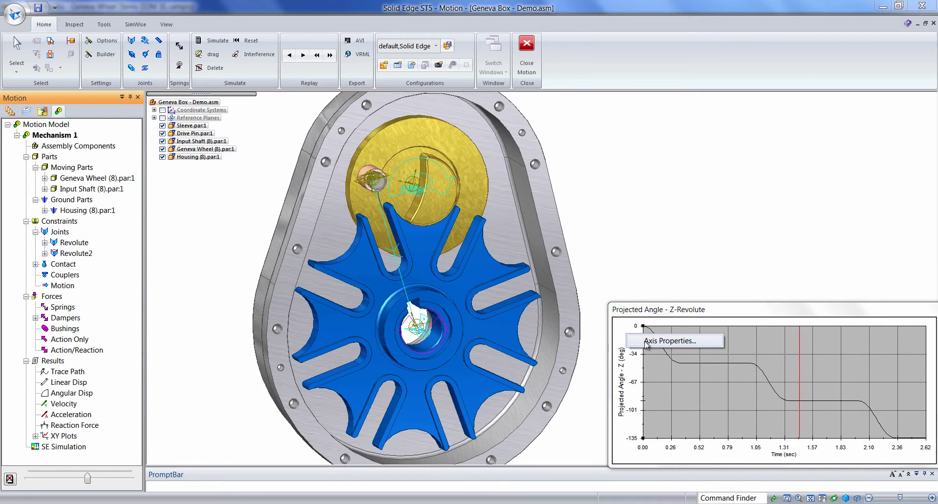
{"action": "left_click", "coordinate": [646, 342]}
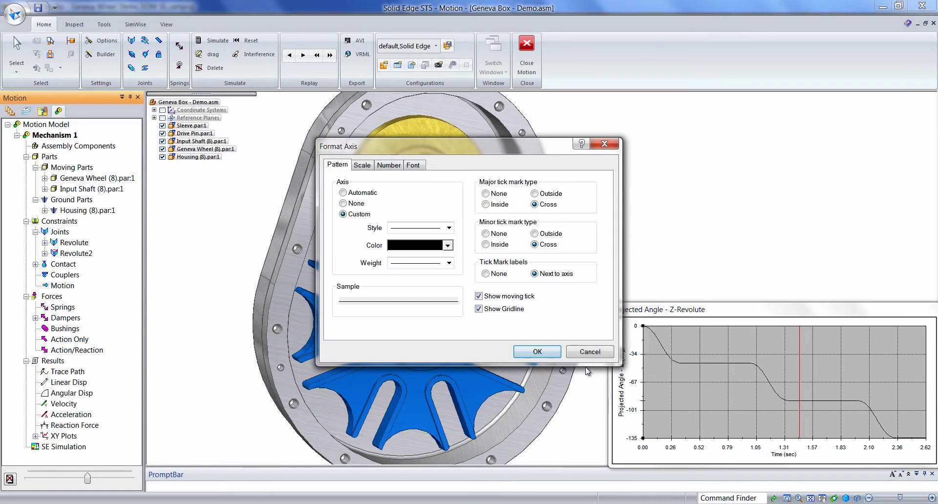
{"action": "left_click", "coordinate": [588, 351]}
{"action": "right_click", "coordinate": [684, 402]}
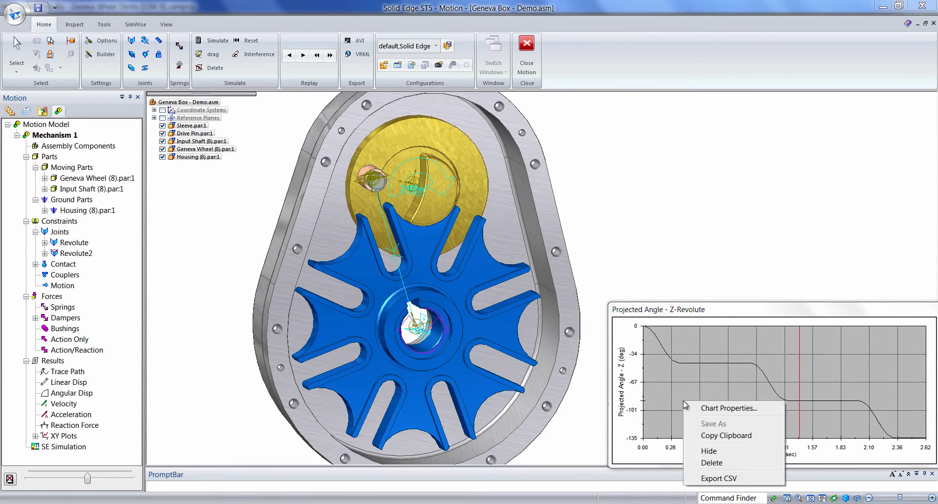
{"action": "left_click", "coordinate": [711, 408]}
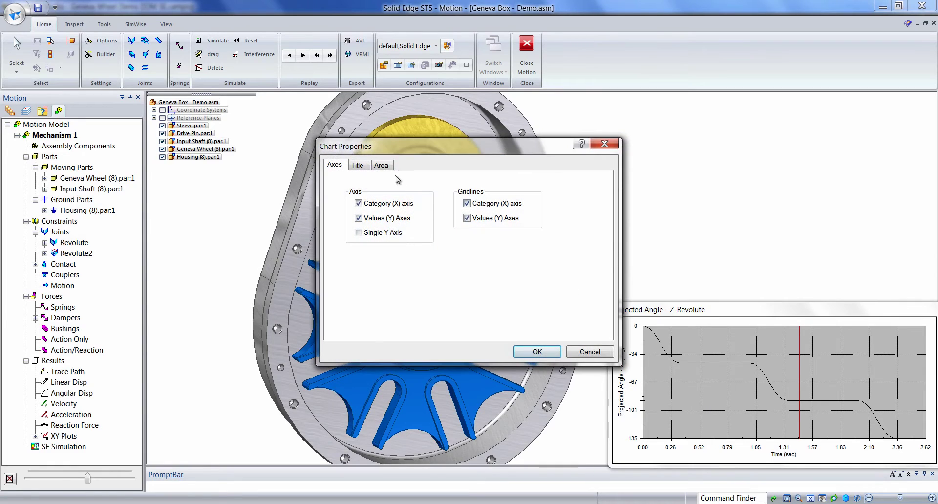
{"action": "left_click", "coordinate": [364, 167]}
{"action": "left_click", "coordinate": [383, 168]}
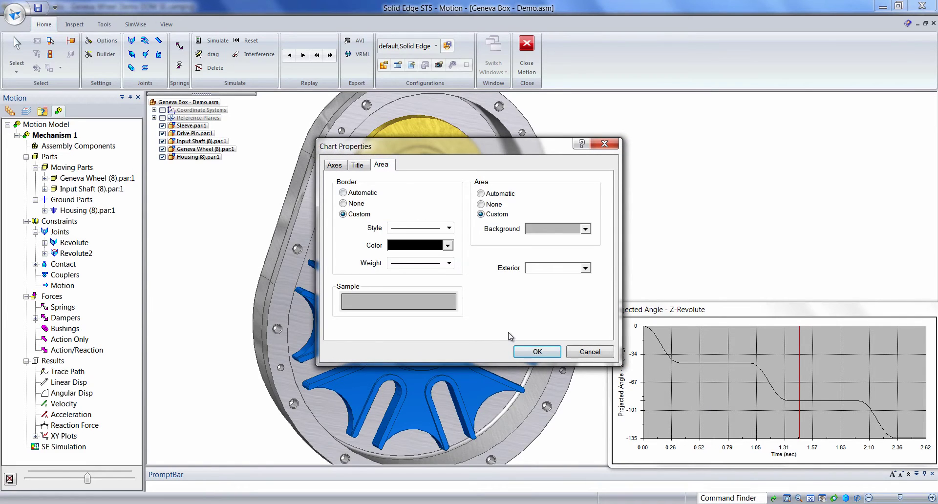
{"action": "left_click", "coordinate": [537, 352]}
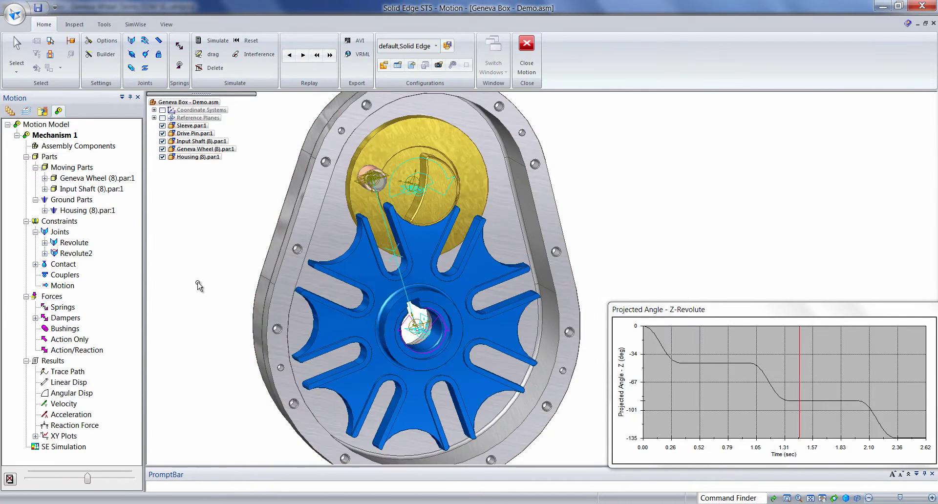
Add Reaction Forces results for Sleeve.par:1 under Input Shaft, then scrub the timeline and pan the view.
{"action": "scroll", "coordinate": [198, 286], "scroll_direction": "down", "scroll_amount": 2}
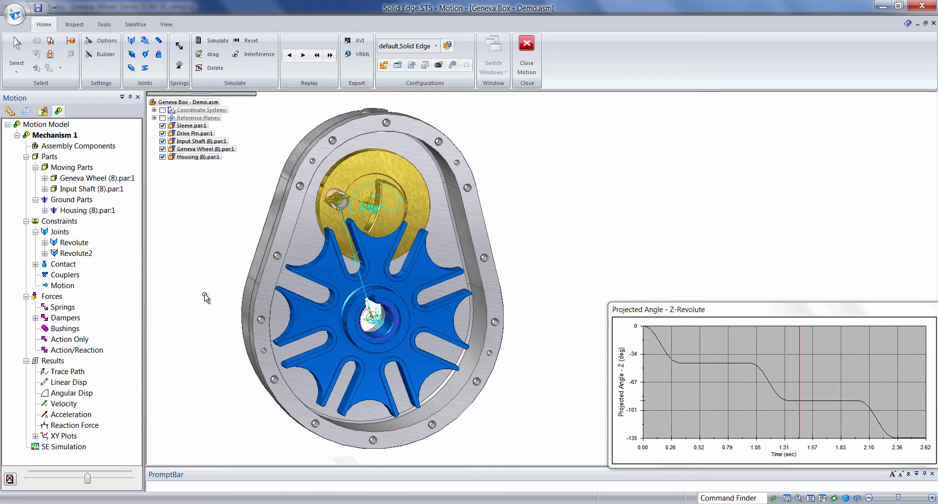
{"action": "scroll", "coordinate": [227, 231], "scroll_direction": "up", "scroll_amount": 1}
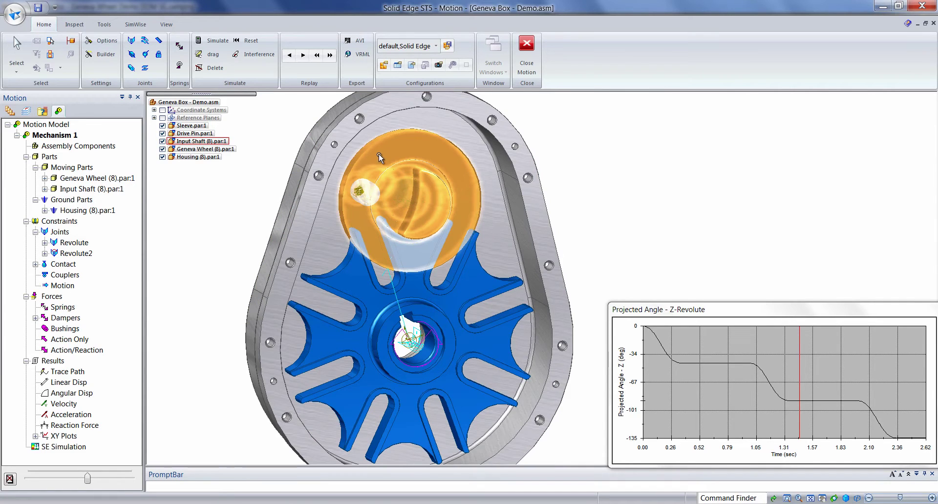
{"action": "left_click", "coordinate": [45, 189]}
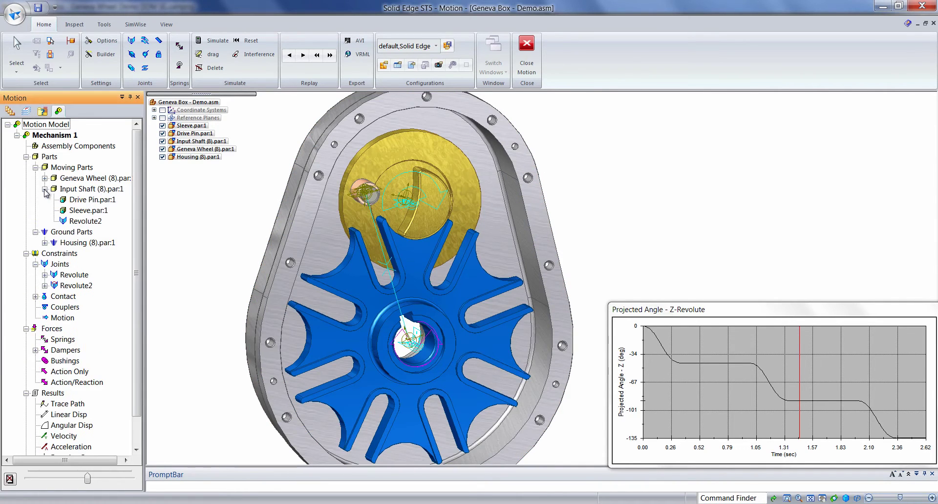
{"action": "right_click", "coordinate": [80, 213]}
{"action": "mouse_move", "coordinate": [120, 235]}
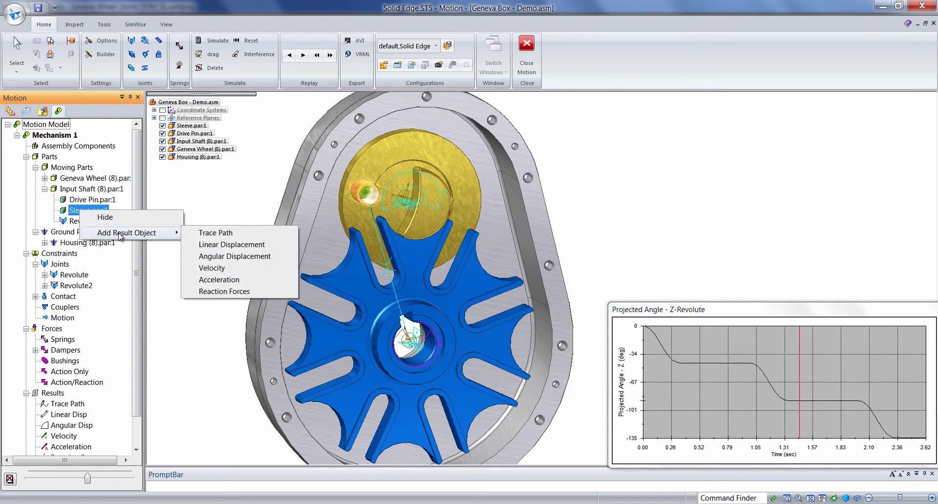
{"action": "left_click", "coordinate": [223, 291]}
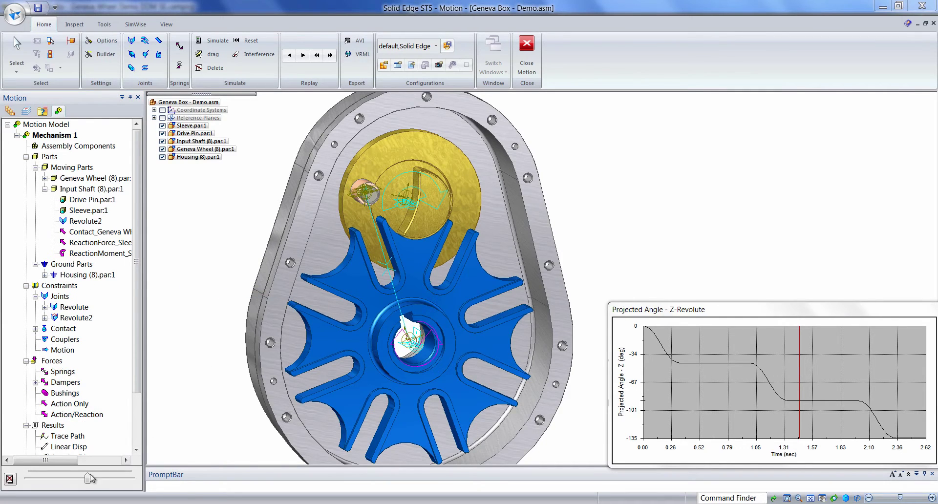
{"action": "left_click_drag", "start_coordinate": [88, 481], "coordinate": [79, 484]}
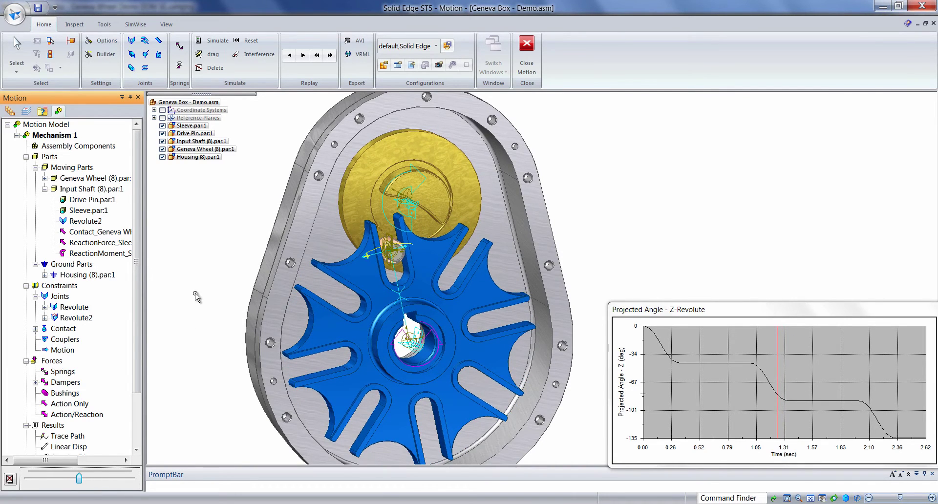
{"action": "scroll", "coordinate": [212, 275], "scroll_direction": "up", "scroll_amount": 3}
{"action": "middle_click_drag", "start_coordinate": [255, 267], "coordinate": [198, 280], "text": "shift"}
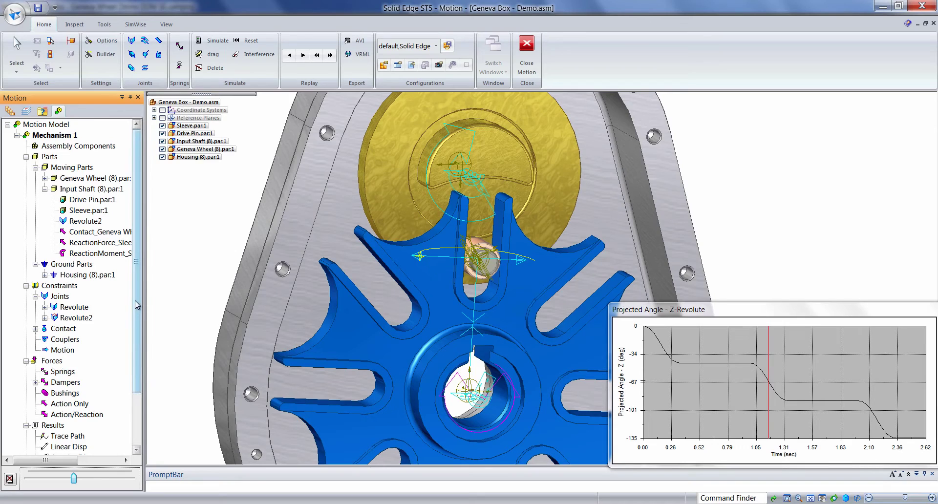
{"action": "left_click_drag", "start_coordinate": [137, 305], "coordinate": [132, 367]}
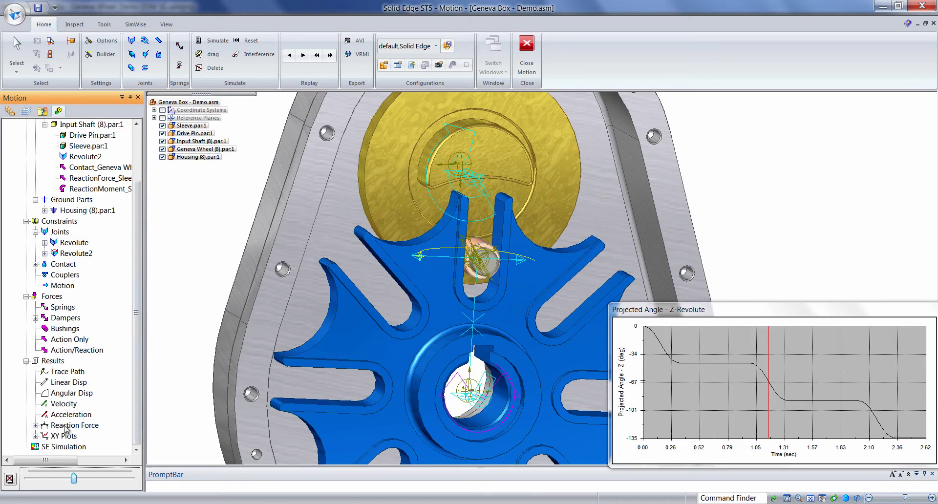
Create an XY plot of the Contact_Geneva Wheel reaction force Magnitude.
{"action": "left_click", "coordinate": [35, 428]}
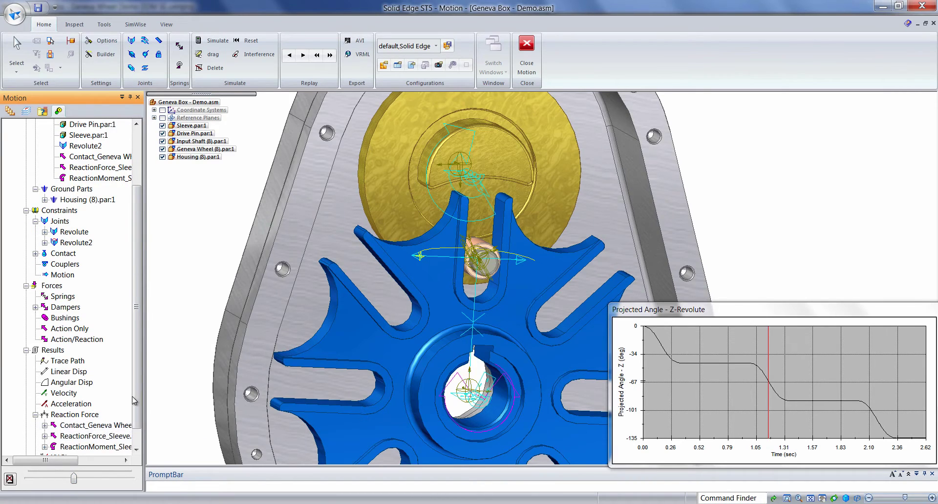
{"action": "scroll", "coordinate": [134, 405], "scroll_direction": "down", "scroll_amount": 1}
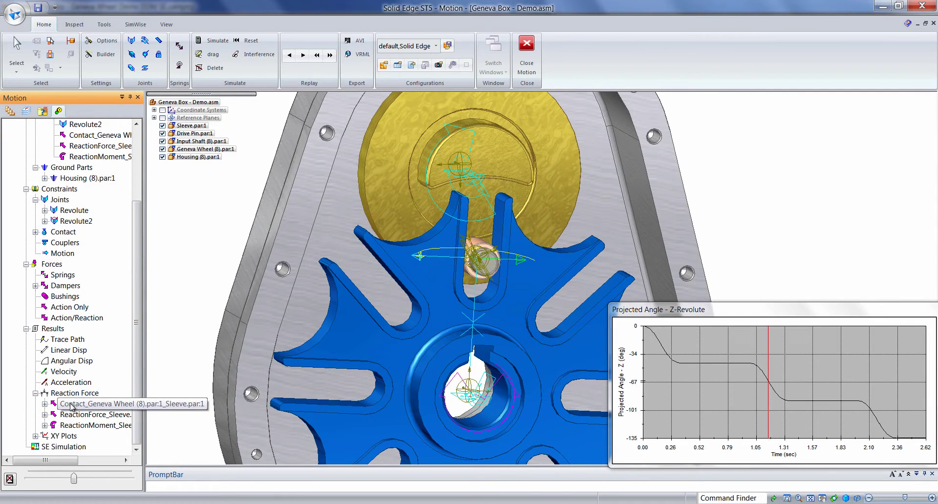
{"action": "left_click", "coordinate": [81, 405]}
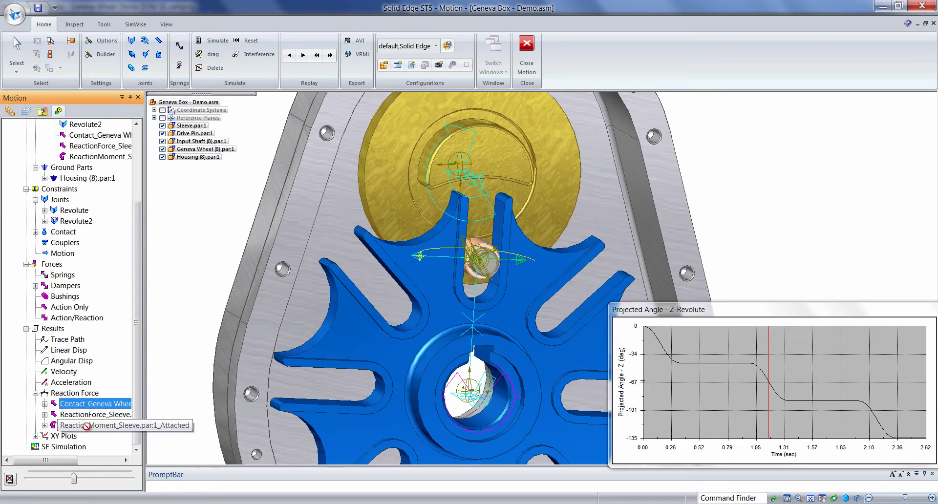
{"action": "left_click", "coordinate": [76, 438], "text": "ctrl"}
{"action": "left_click", "coordinate": [71, 441]}
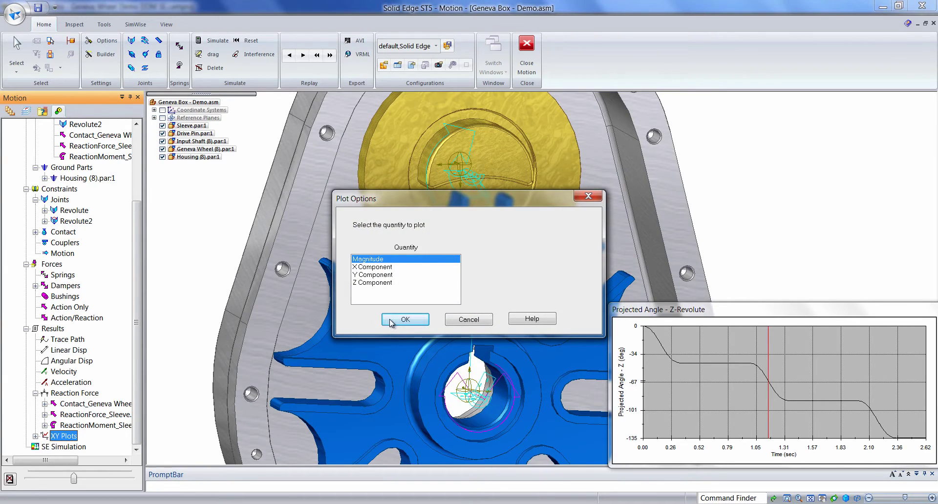
{"action": "left_click", "coordinate": [392, 319]}
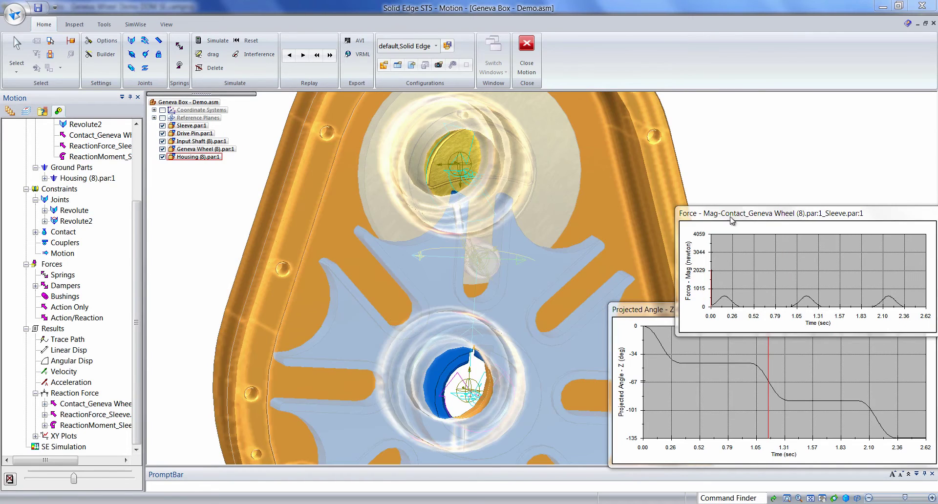
Move the force plot window up-left and enlarge it above the angle plot.
{"action": "left_click_drag", "start_coordinate": [743, 214], "coordinate": [709, 152]}
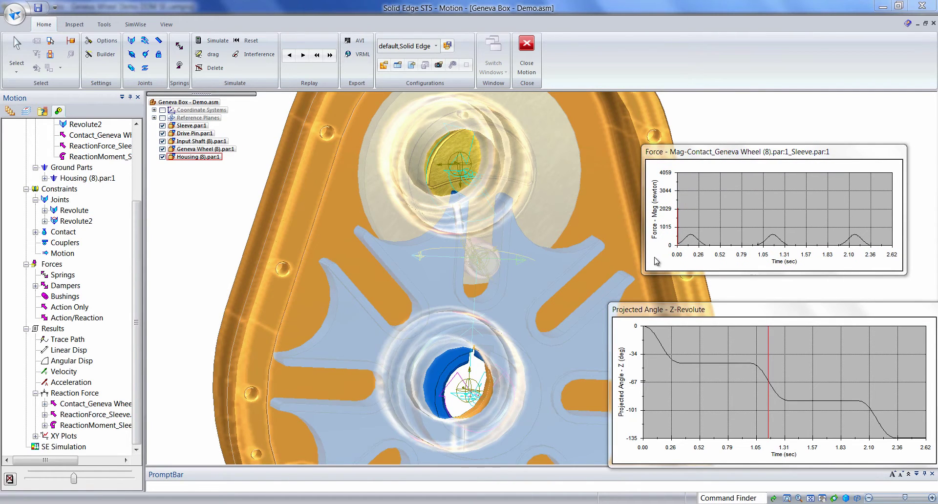
{"action": "left_click_drag", "start_coordinate": [643, 272], "coordinate": [594, 307]}
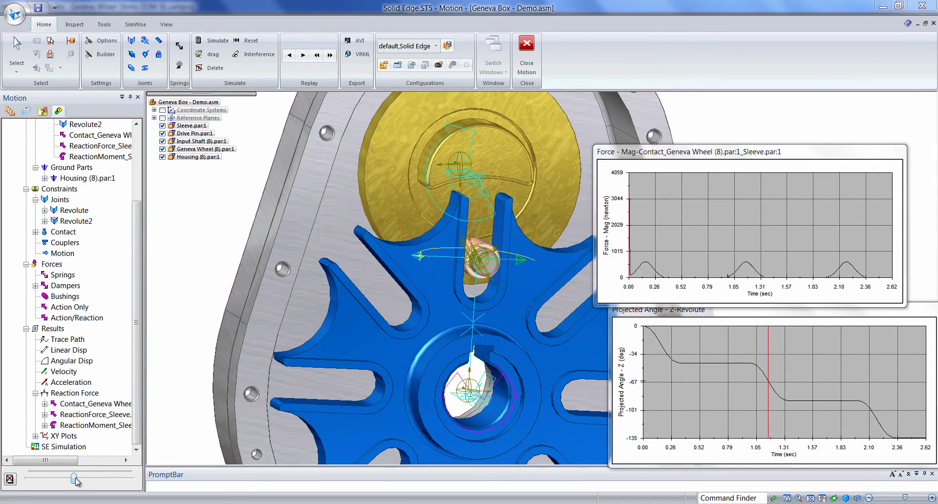
{"action": "left_click_drag", "start_coordinate": [73, 478], "coordinate": [41, 479]}
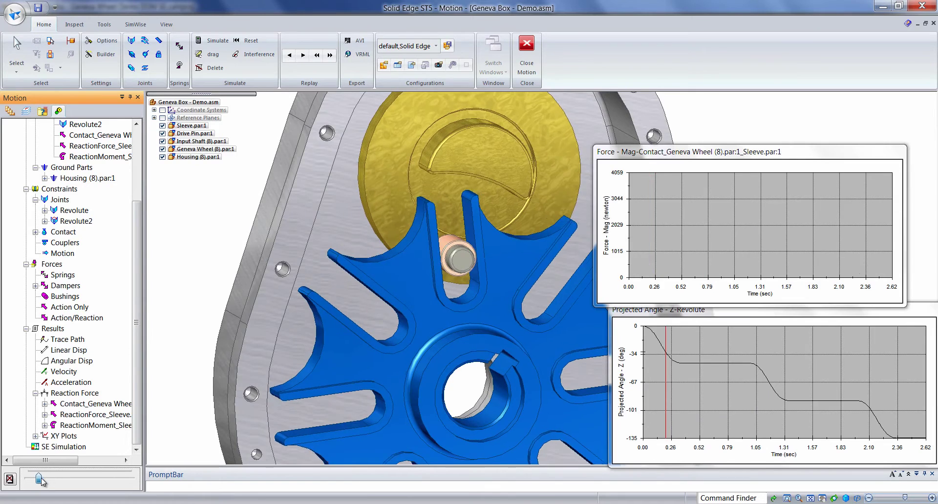
Turn off the automatic end point on the force plot's Y axis and change it from 4058.68 to 800.
{"action": "right_click", "coordinate": [619, 205]}
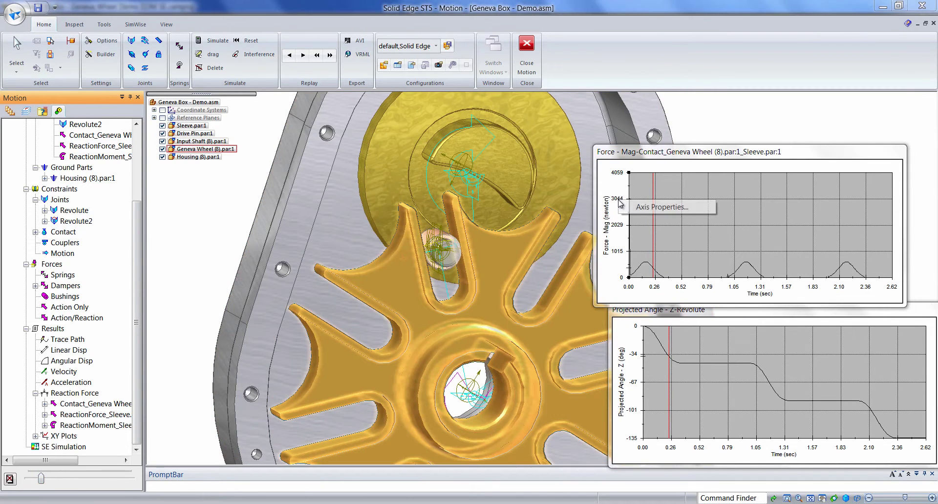
{"action": "left_click", "coordinate": [647, 209]}
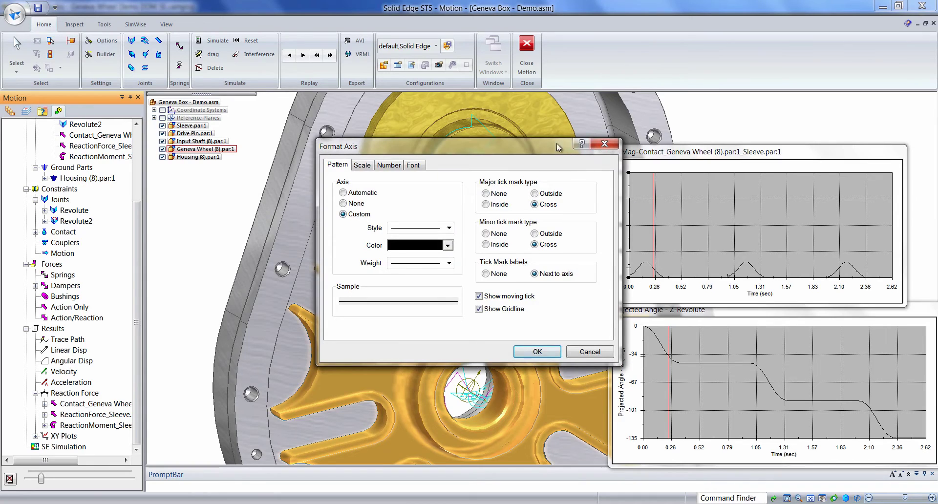
{"action": "left_click_drag", "start_coordinate": [556, 142], "coordinate": [509, 140]}
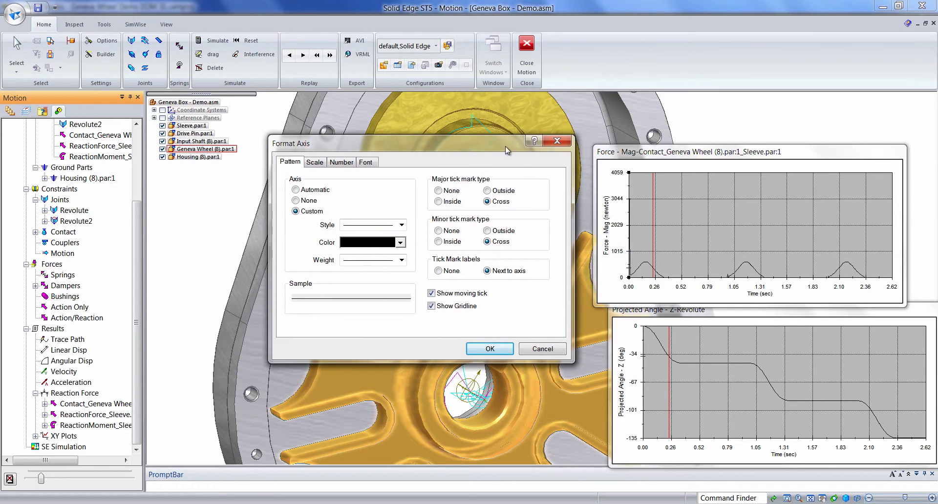
{"action": "left_click", "coordinate": [315, 162]}
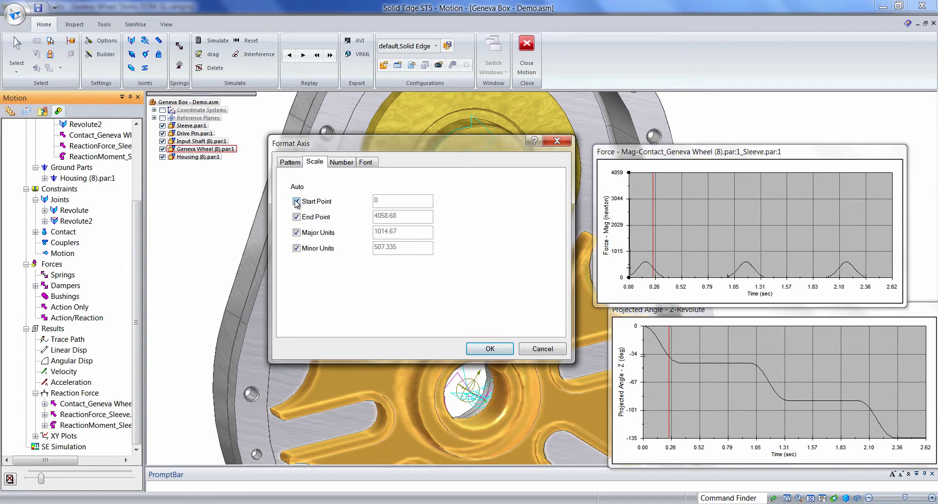
{"action": "left_click", "coordinate": [296, 217]}
{"action": "left_click_drag", "start_coordinate": [418, 214], "coordinate": [366, 211]}
{"action": "type", "text": "800"}
{"action": "left_click", "coordinate": [490, 350]}
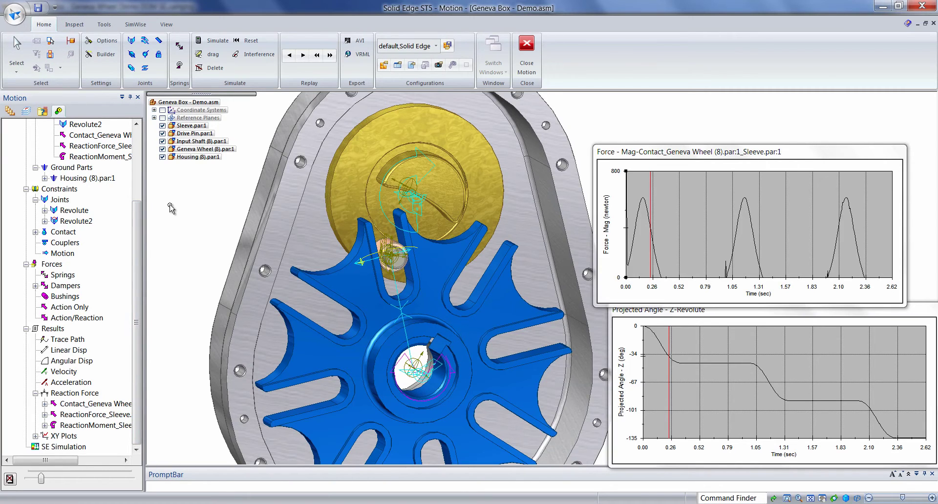
Move the Projected Angle plot window up and to the left.
{"action": "right_click", "coordinate": [66, 225]}
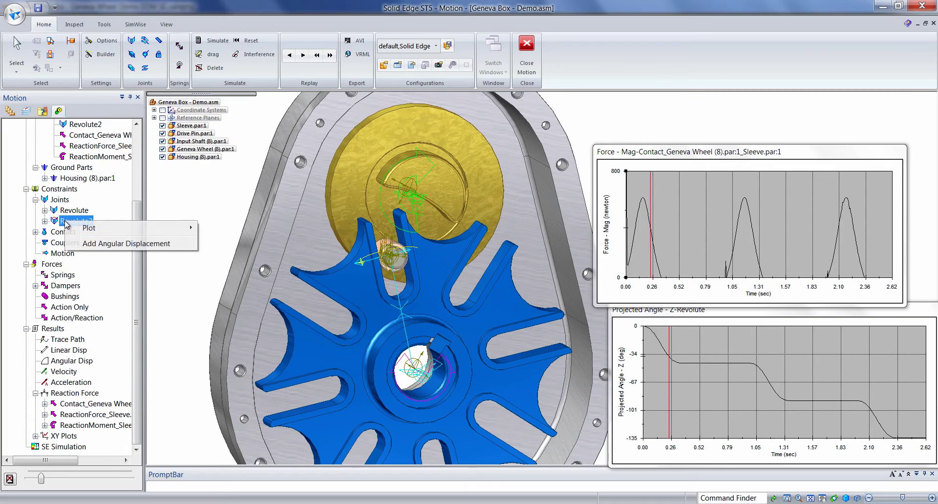
{"action": "mouse_move", "coordinate": [98, 232]}
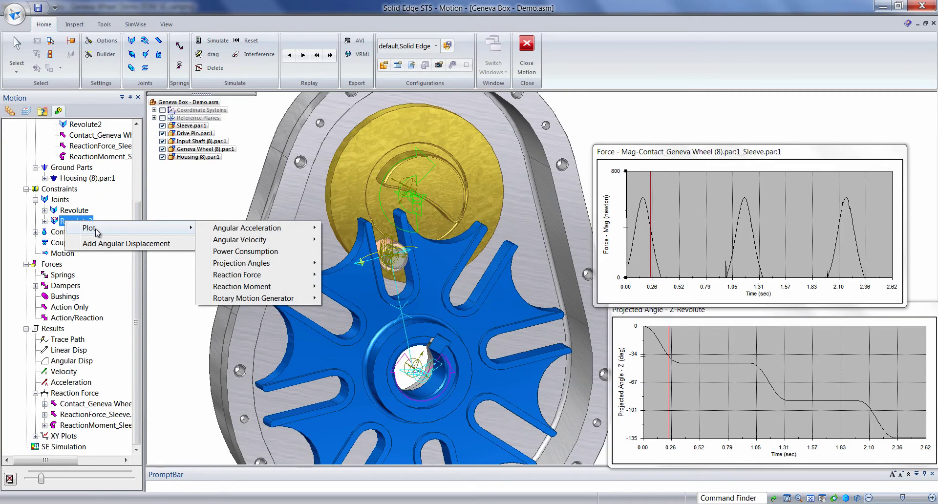
{"action": "mouse_move", "coordinate": [284, 300]}
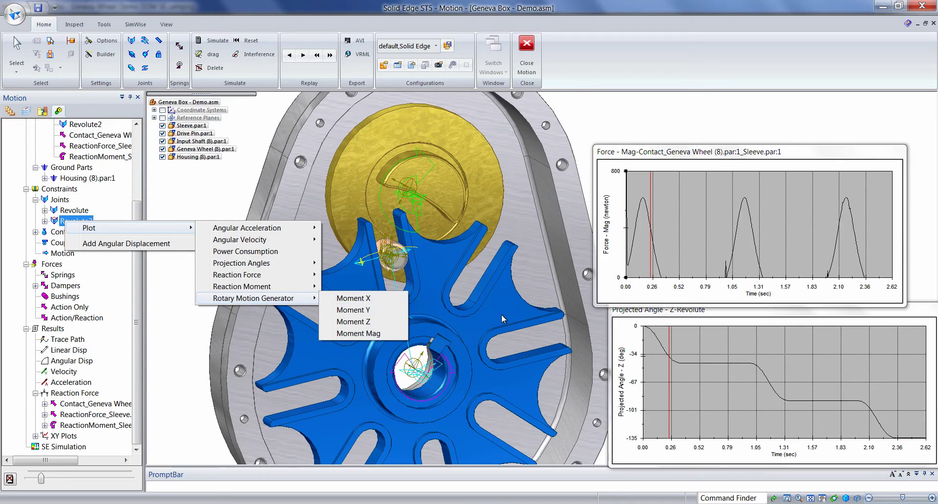
{"action": "left_click", "coordinate": [630, 333]}
{"action": "left_click_drag", "start_coordinate": [631, 311], "coordinate": [574, 213]}
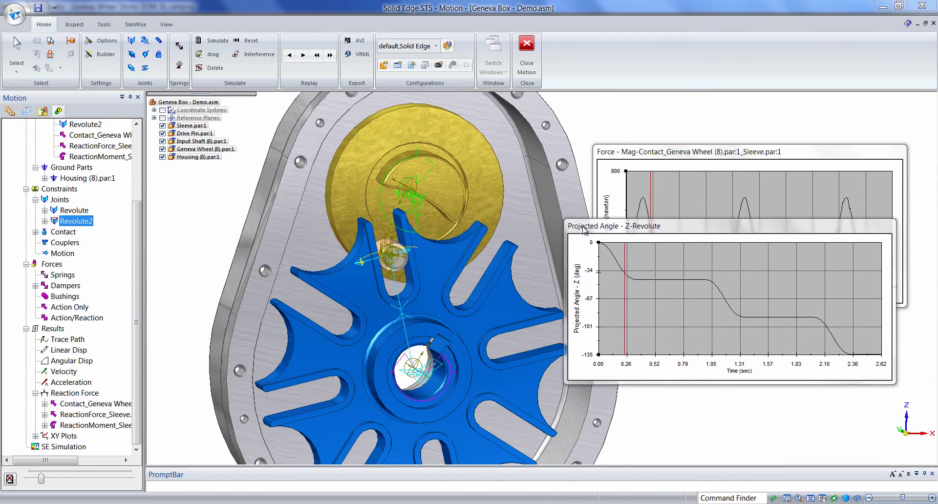
{"action": "mouse_move", "coordinate": [801, 442]}
{"action": "middle_mouse_down"}
{"action": "mouse_move", "coordinate": [842, 447]}
{"action": "mouse_move", "coordinate": [806, 440]}
{"action": "middle_mouse_up"}
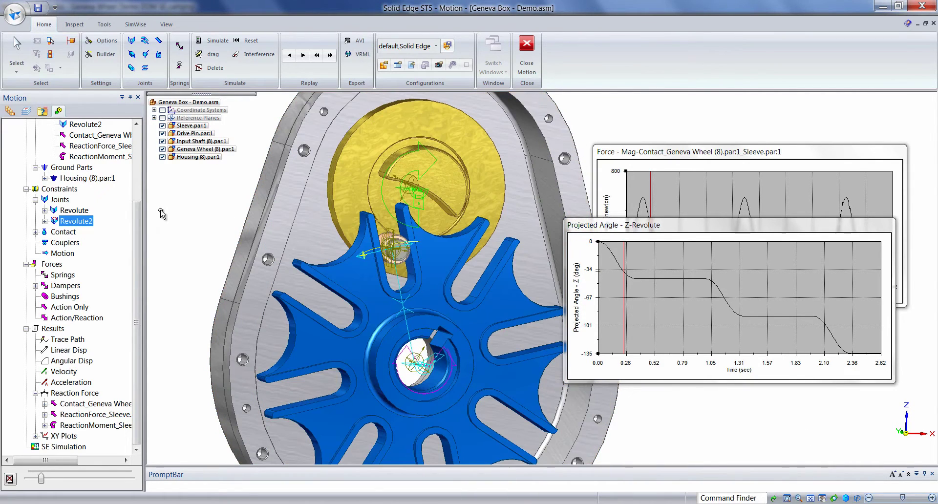
Plot Revolute2's Y moment, then move the plot window lower-left and enlarge it.
{"action": "right_click", "coordinate": [86, 221]}
{"action": "mouse_move", "coordinate": [107, 228]}
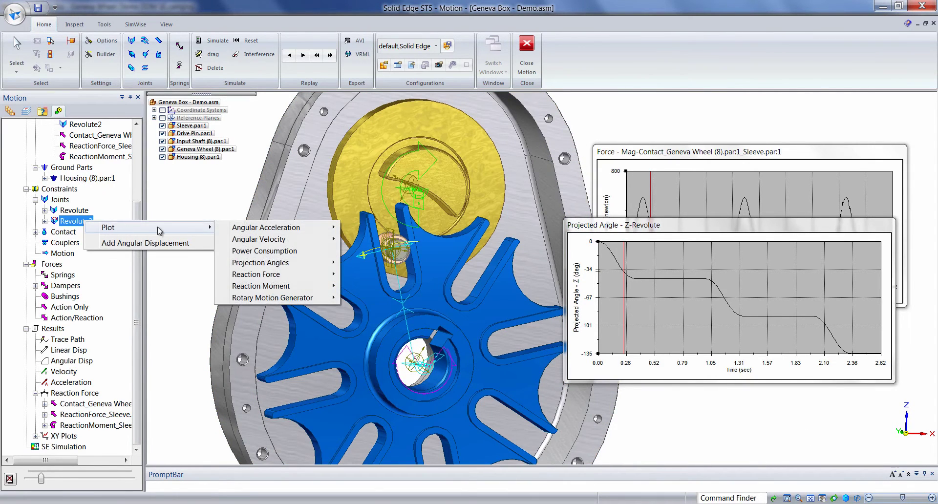
{"action": "mouse_move", "coordinate": [302, 302]}
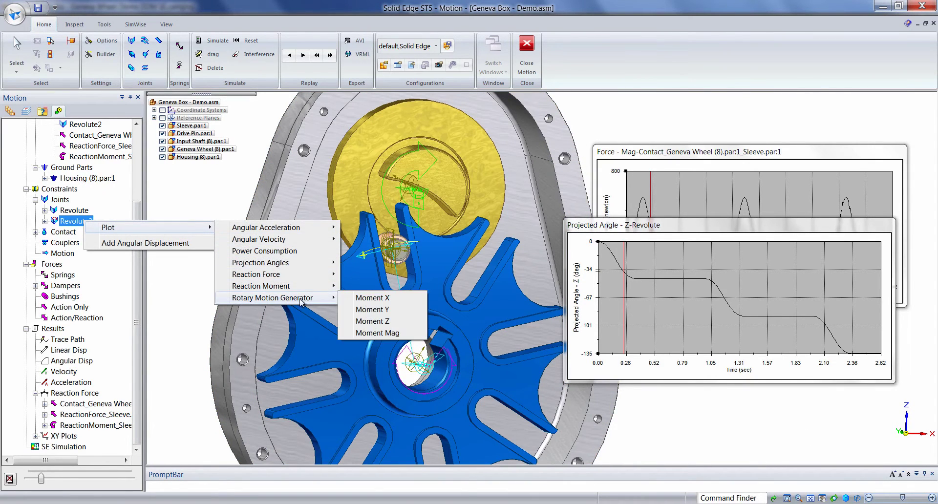
{"action": "left_click", "coordinate": [369, 310]}
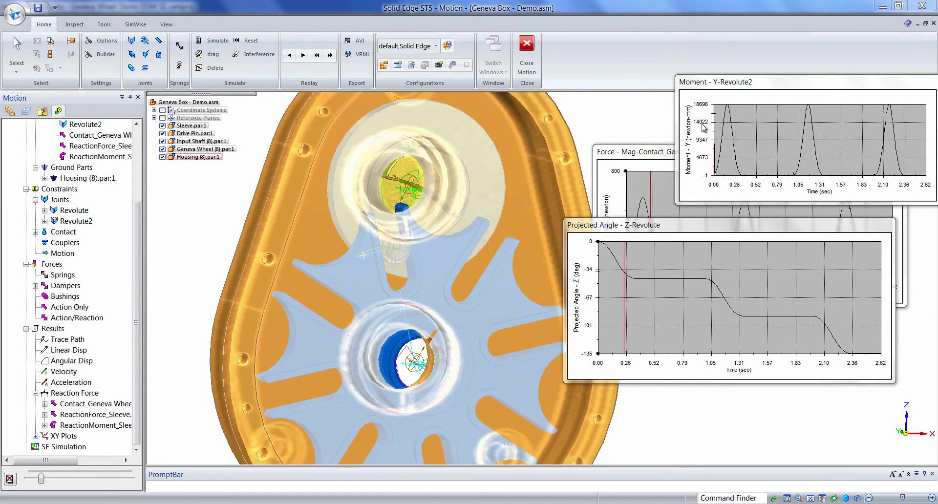
{"action": "left_click_drag", "start_coordinate": [711, 82], "coordinate": [659, 265]}
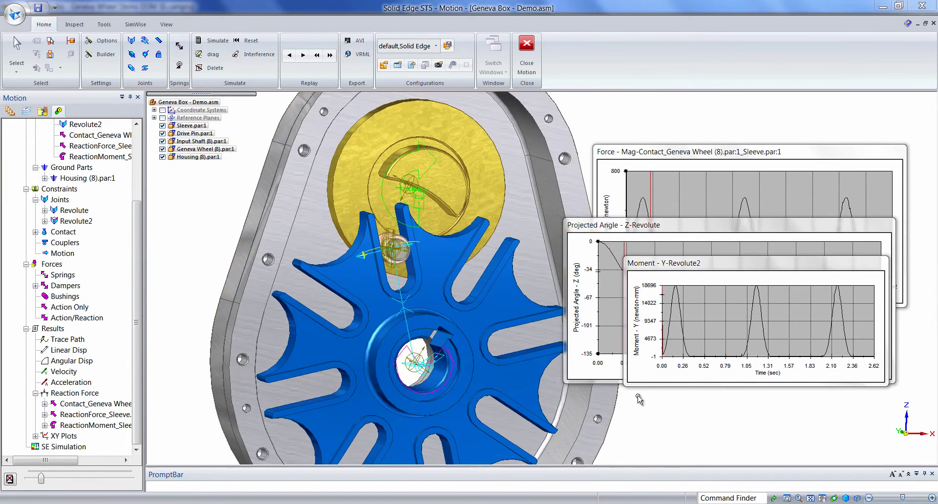
{"action": "left_click_drag", "start_coordinate": [625, 386], "coordinate": [546, 452]}
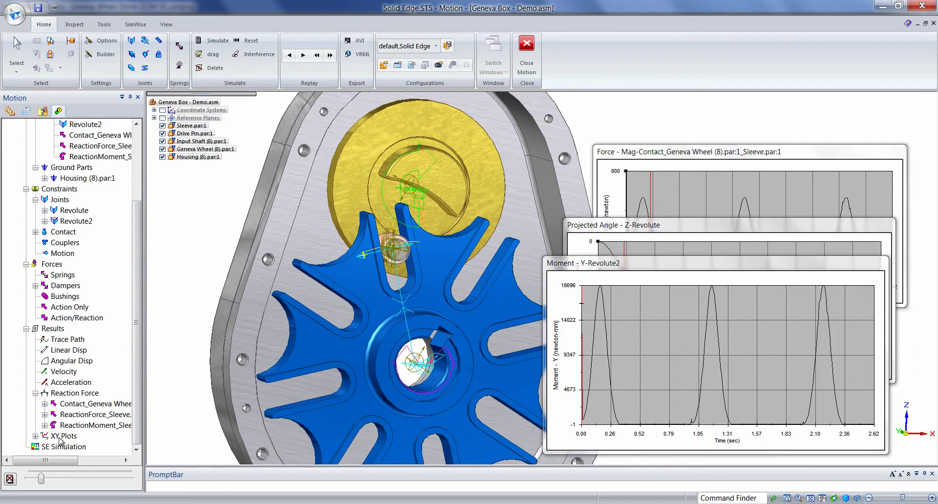
Preserve and copy the Revolute2 curve in the Moment - Y-Revolute2 plot.
{"action": "left_click", "coordinate": [36, 436]}
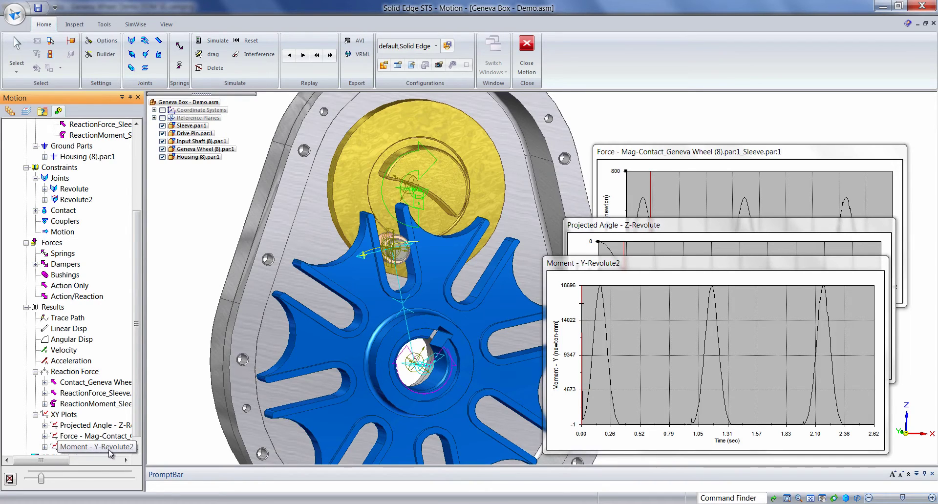
{"action": "left_click", "coordinate": [45, 446]}
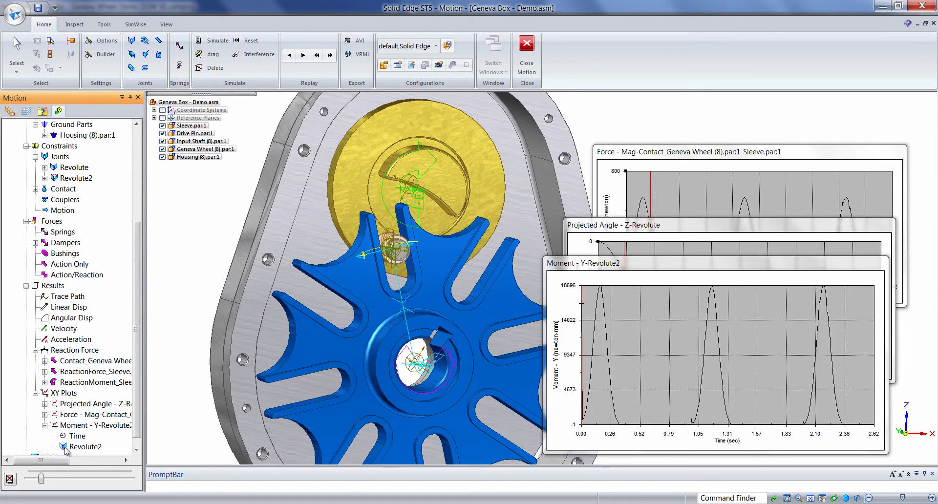
{"action": "right_click", "coordinate": [83, 450]}
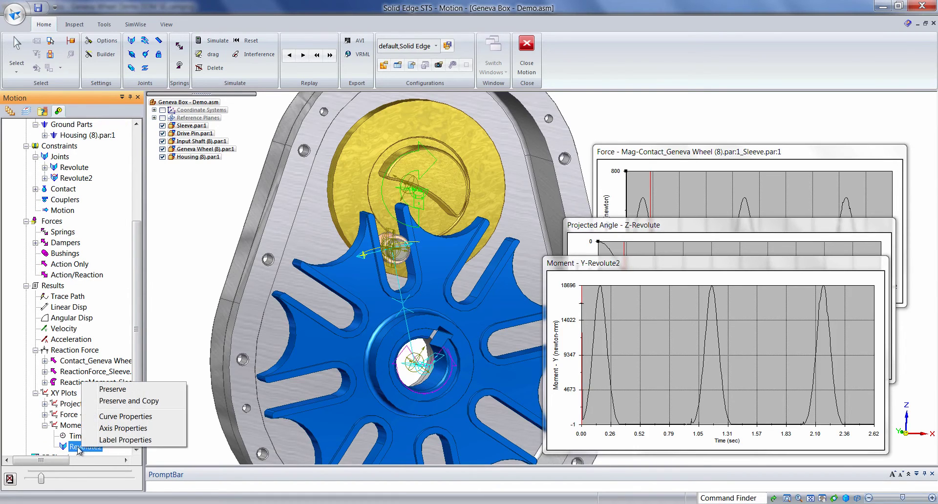
{"action": "left_click", "coordinate": [128, 401]}
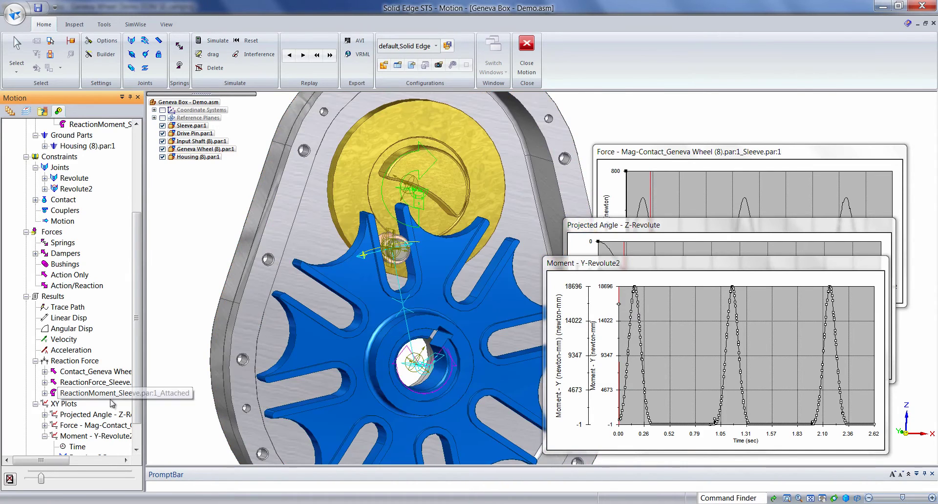
Delete the old motion results, set Contact3D friction to Full, and rerun the 3 s simulation.
{"action": "left_click", "coordinate": [10, 478]}
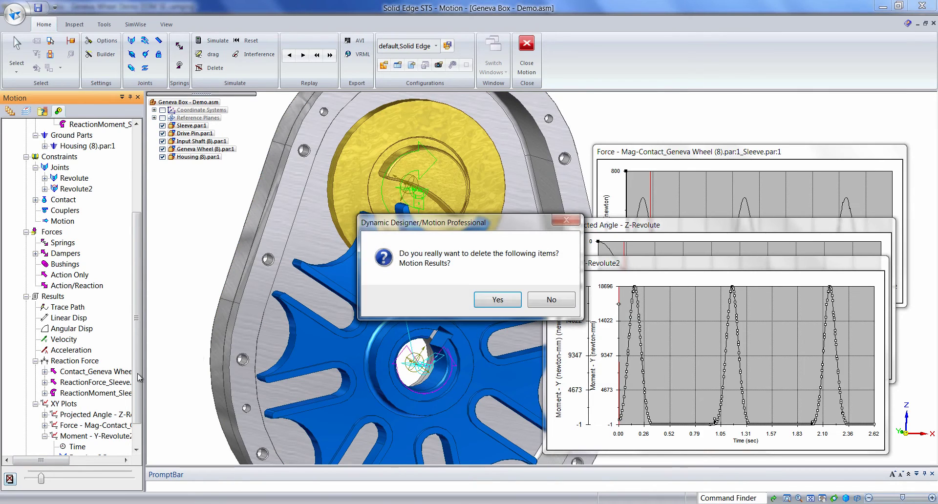
{"action": "left_click", "coordinate": [496, 300]}
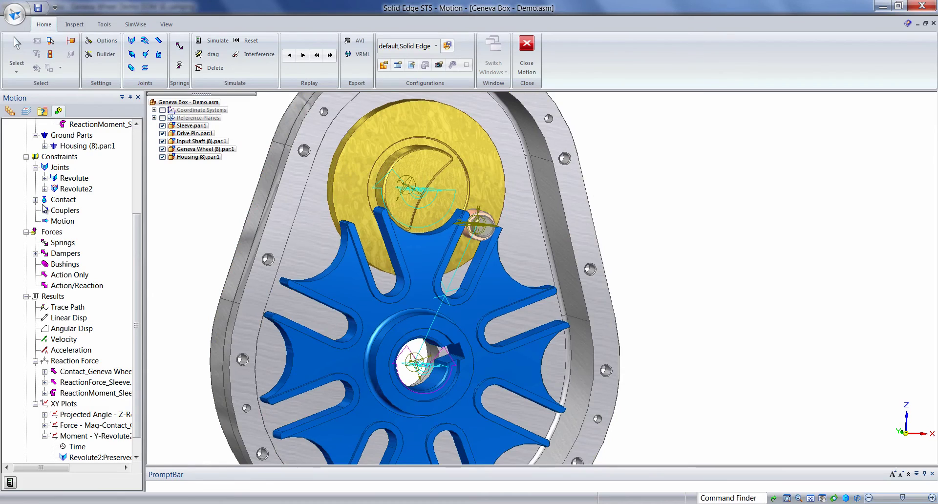
{"action": "left_click", "coordinate": [35, 200]}
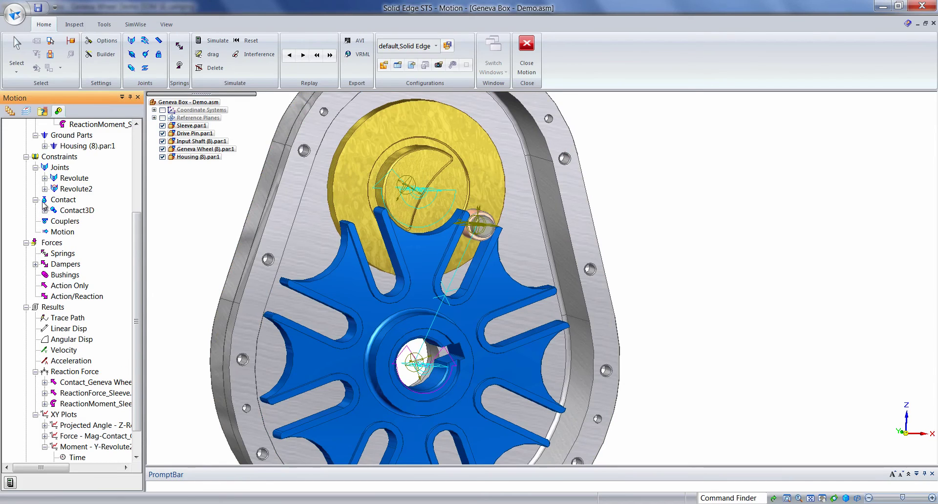
{"action": "right_click", "coordinate": [72, 213]}
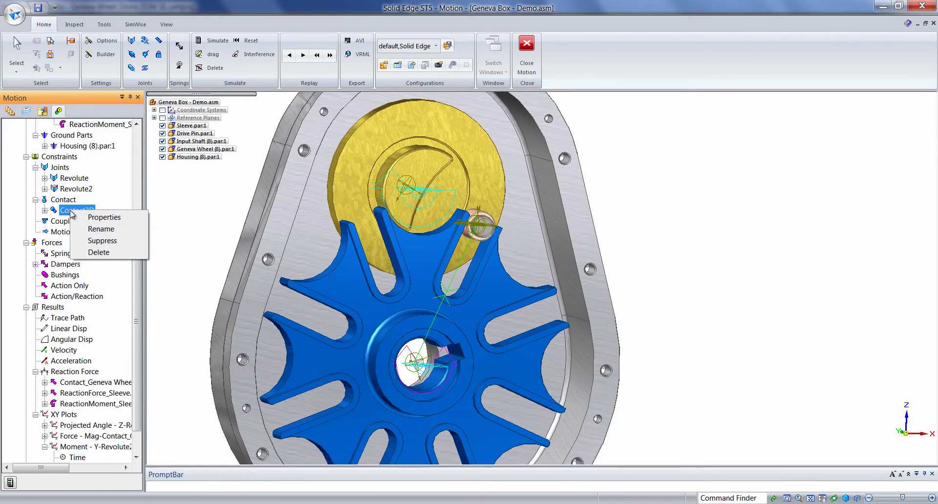
{"action": "left_click", "coordinate": [112, 218]}
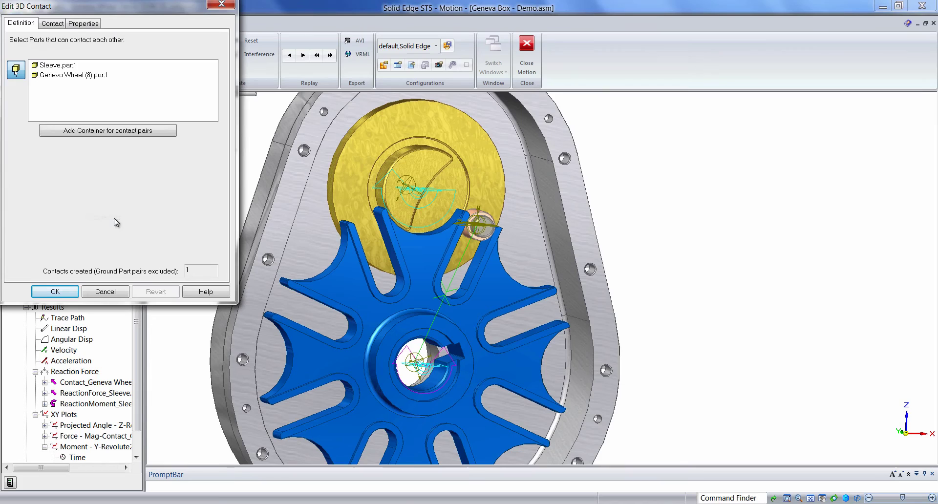
{"action": "left_click", "coordinate": [58, 23]}
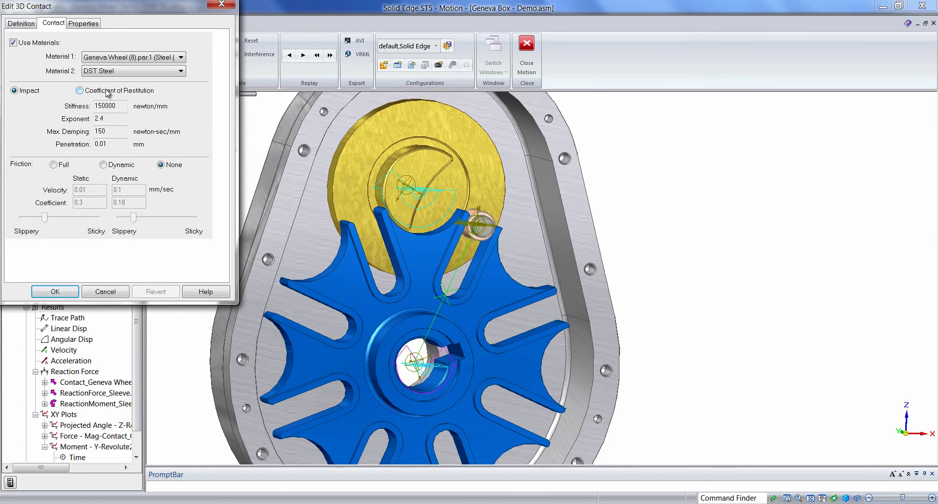
{"action": "left_click", "coordinate": [59, 168]}
{"action": "left_click", "coordinate": [62, 292]}
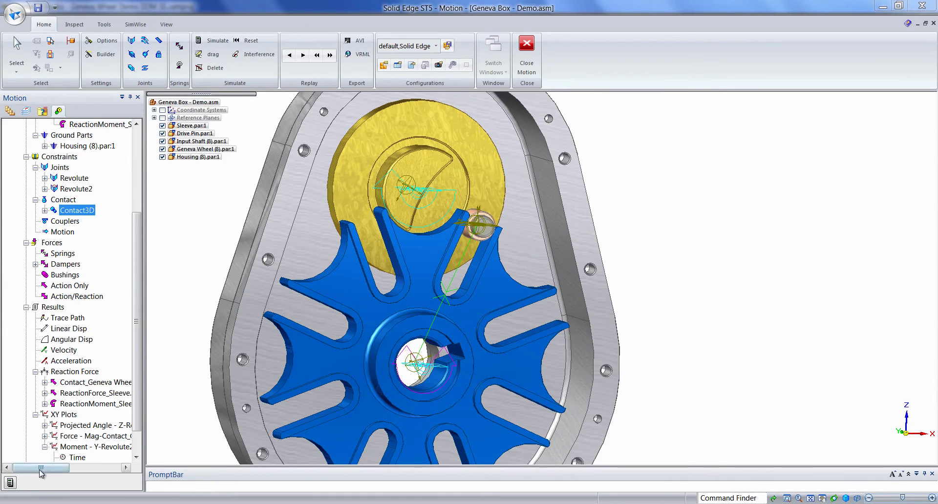
{"action": "left_click", "coordinate": [10, 483]}
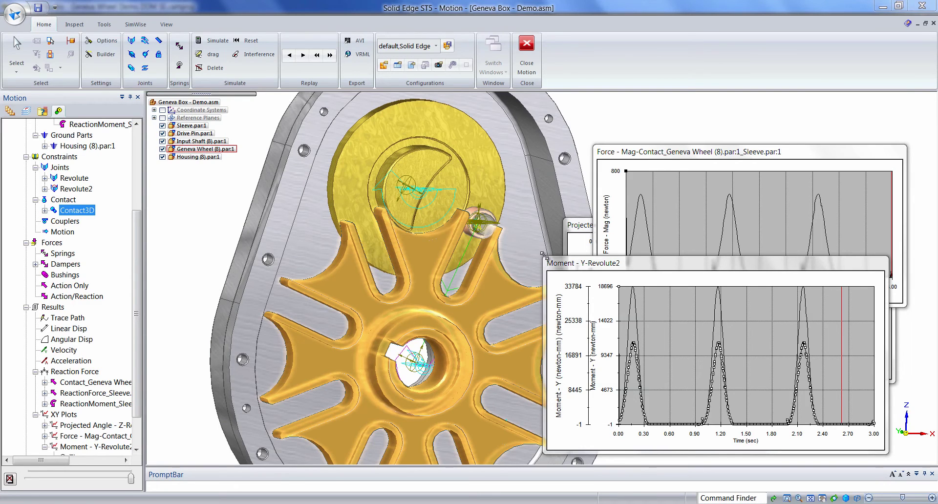
Enlarge the Moment plot and scrub the run from about 0.32 s to the second moment peak.
{"action": "left_click_drag", "start_coordinate": [544, 254], "coordinate": [413, 245]}
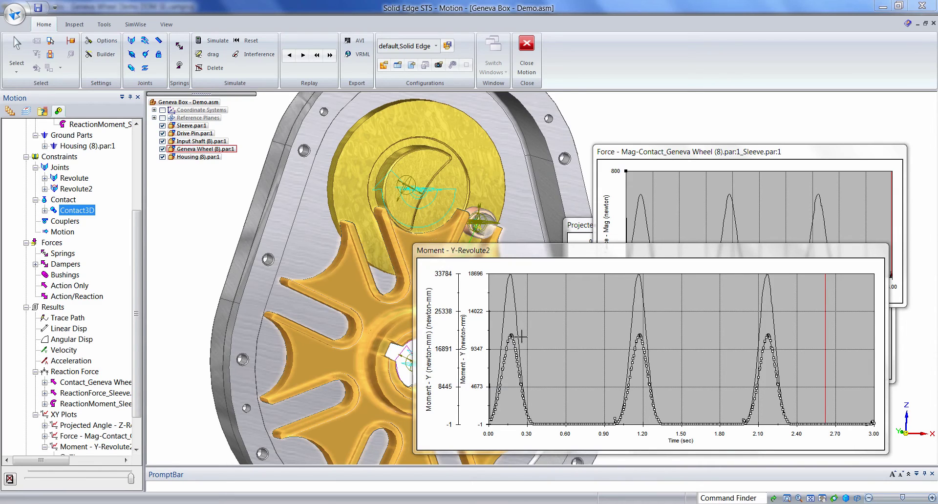
{"action": "left_click", "coordinate": [537, 332]}
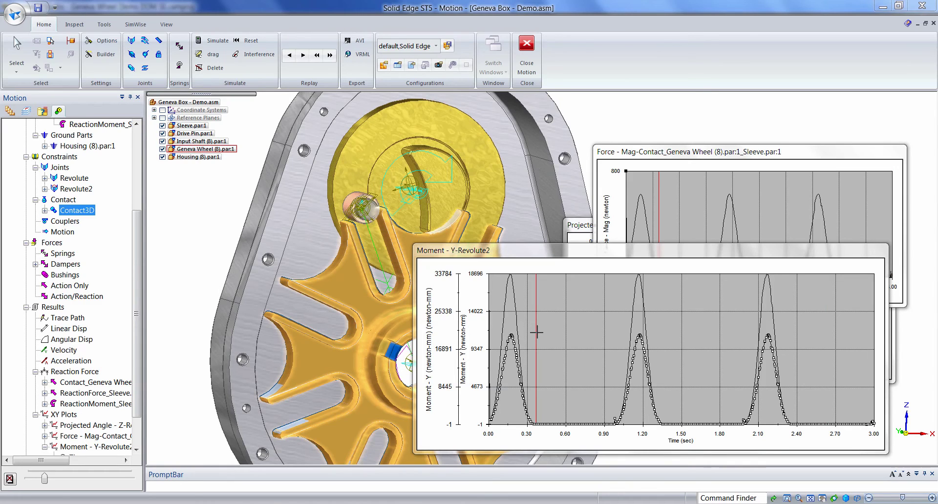
{"action": "left_click", "coordinate": [586, 326]}
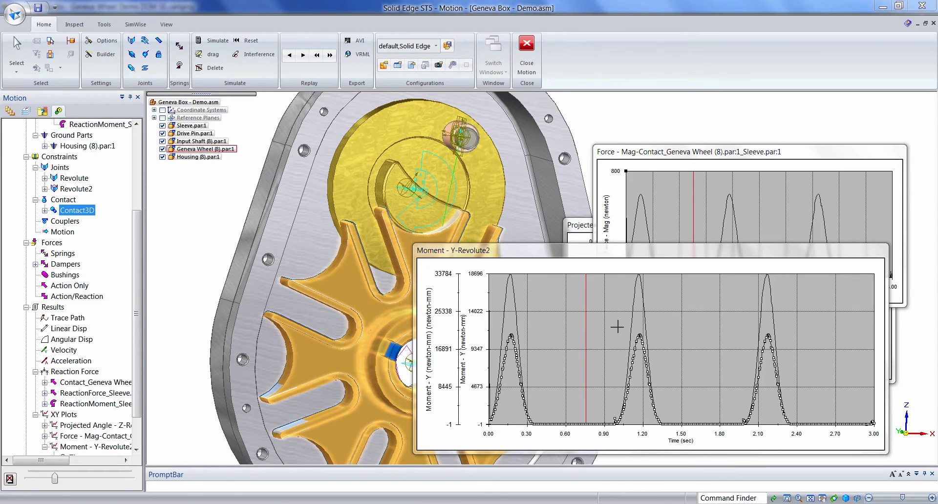
{"action": "left_click", "coordinate": [617, 327]}
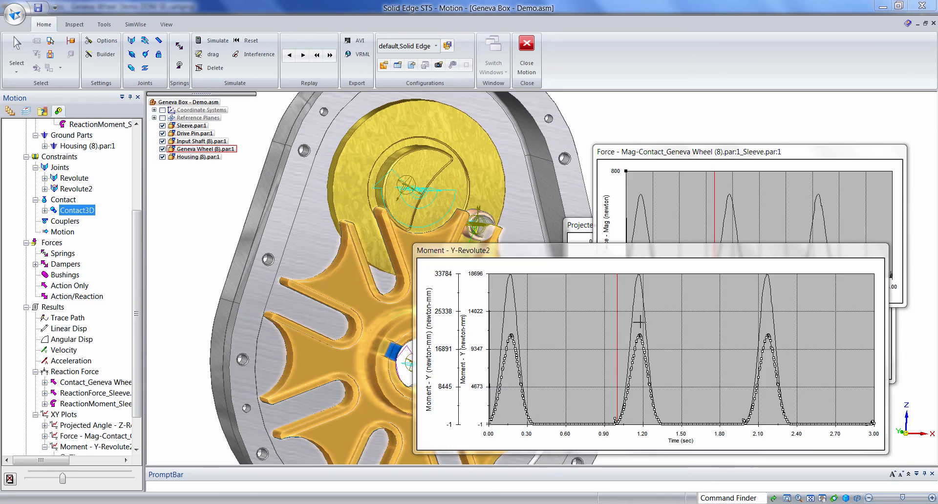
{"action": "left_click", "coordinate": [638, 322]}
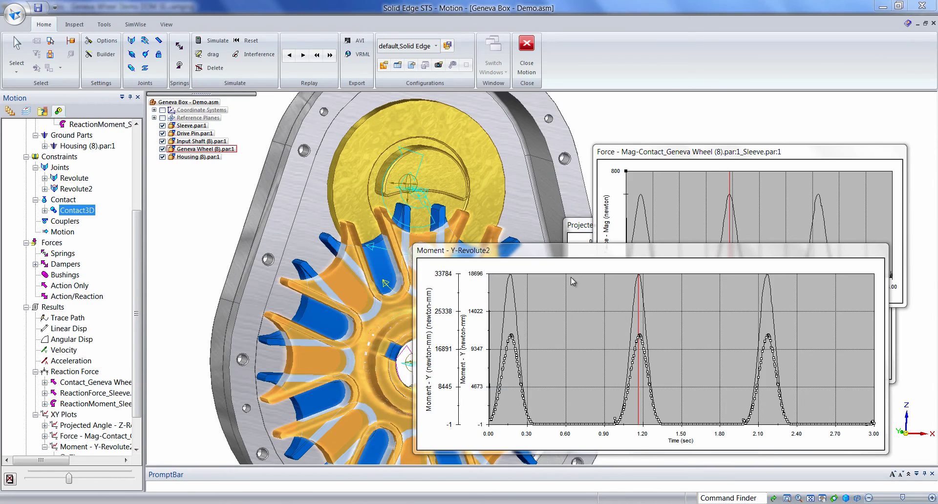
Move the Moment plot up to the right and orbit the model to a new angle.
{"action": "left_click_drag", "start_coordinate": [525, 251], "coordinate": [583, 113]}
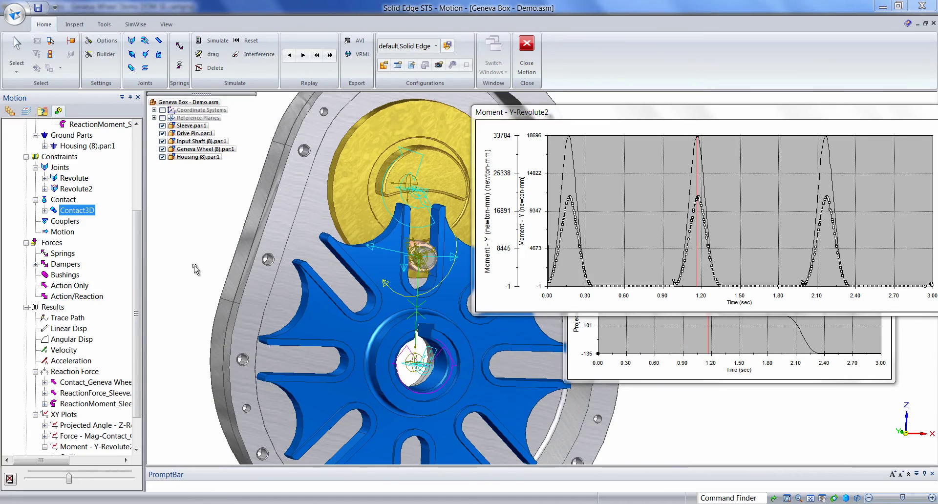
{"action": "mouse_move", "coordinate": [195, 268]}
{"action": "middle_mouse_down"}
{"action": "mouse_move", "coordinate": [184, 258]}
{"action": "mouse_move", "coordinate": [193, 269]}
{"action": "middle_mouse_up"}
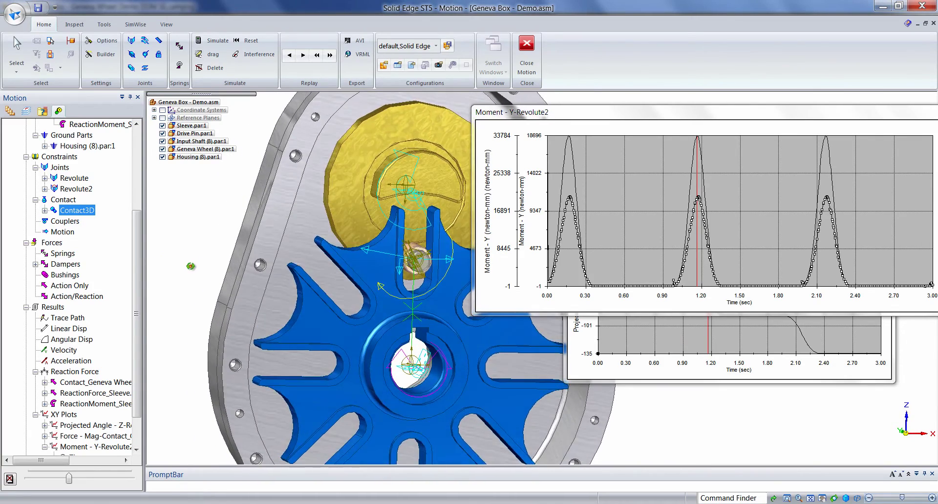
{"action": "right_click", "coordinate": [483, 129]}
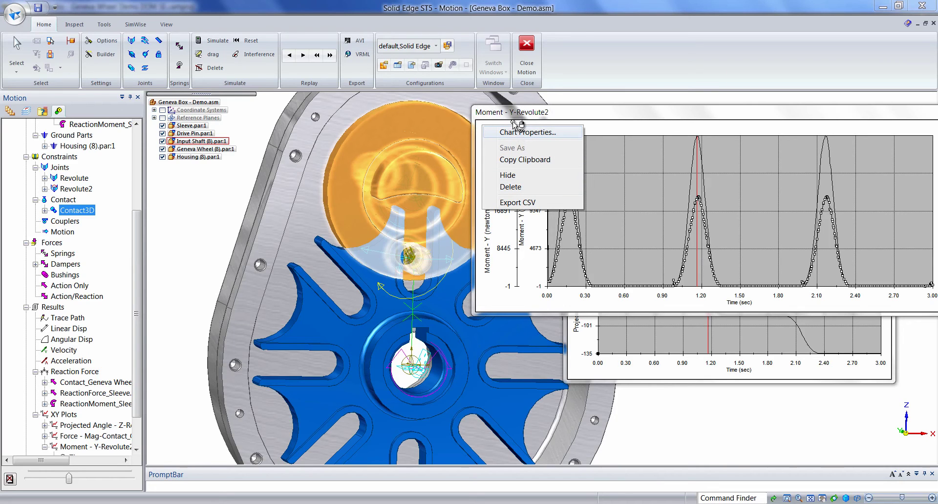
Delete the Moment chart and stack the Projected Angle chart above the Force chart at right.
{"action": "left_click", "coordinate": [520, 188]}
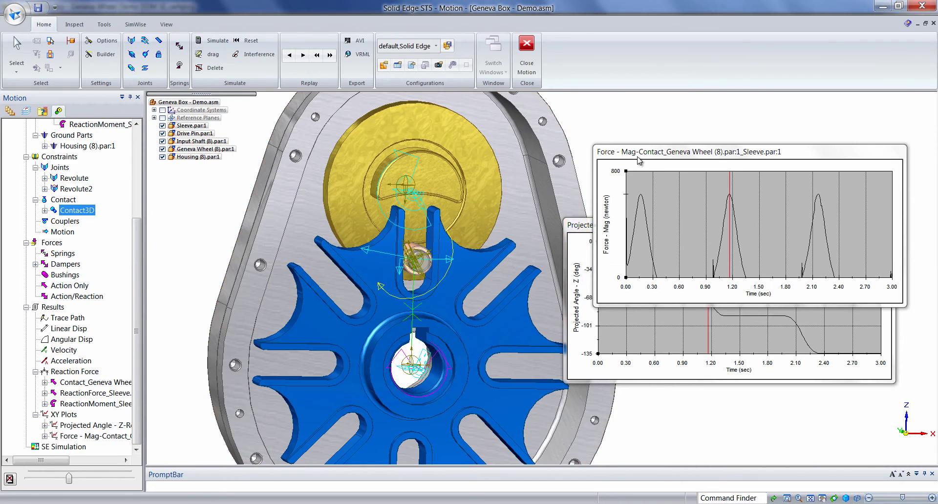
{"action": "left_click_drag", "start_coordinate": [641, 153], "coordinate": [659, 316]}
{"action": "left_click_drag", "start_coordinate": [636, 226], "coordinate": [681, 142]}
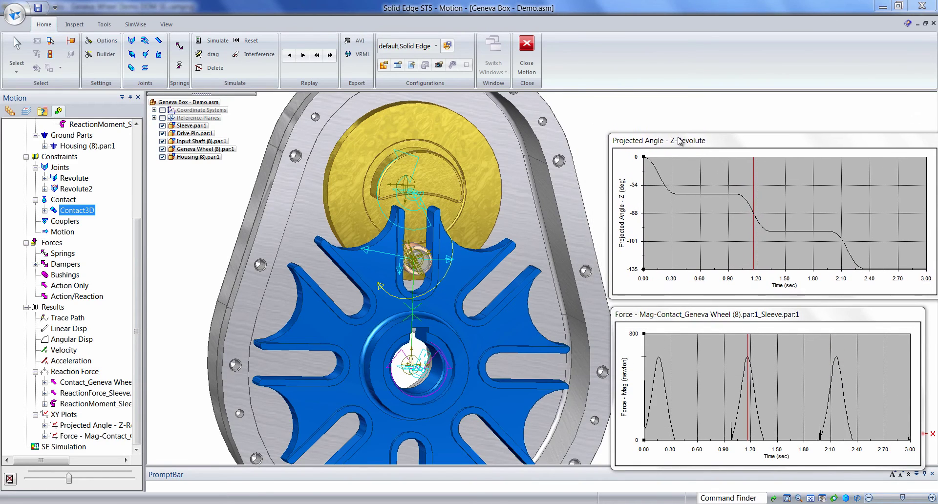
{"action": "scroll", "coordinate": [362, 205], "scroll_direction": "up", "scroll_amount": 2}
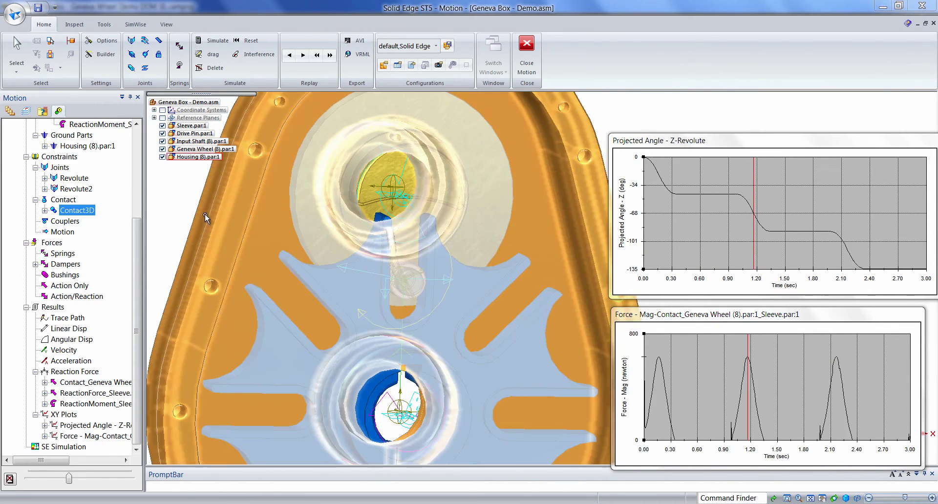
{"action": "scroll", "coordinate": [186, 212], "scroll_direction": "down", "scroll_amount": 2}
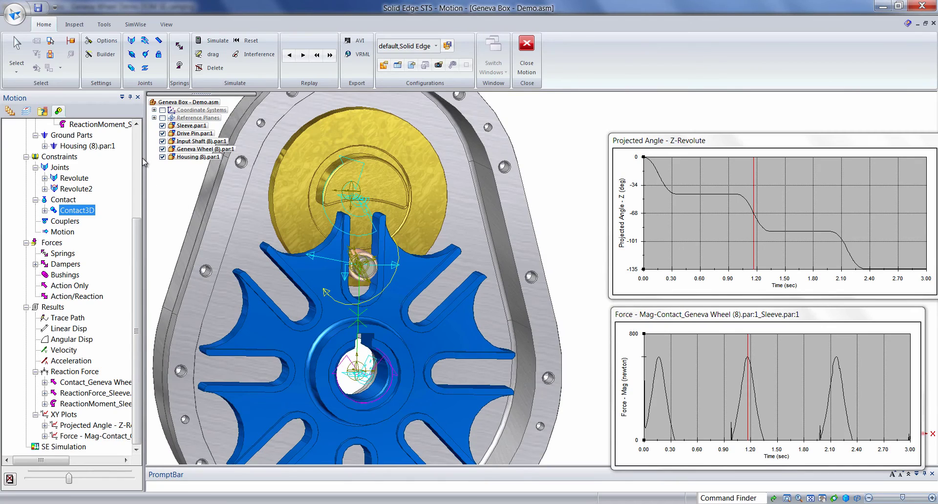
{"action": "left_click", "coordinate": [139, 142]}
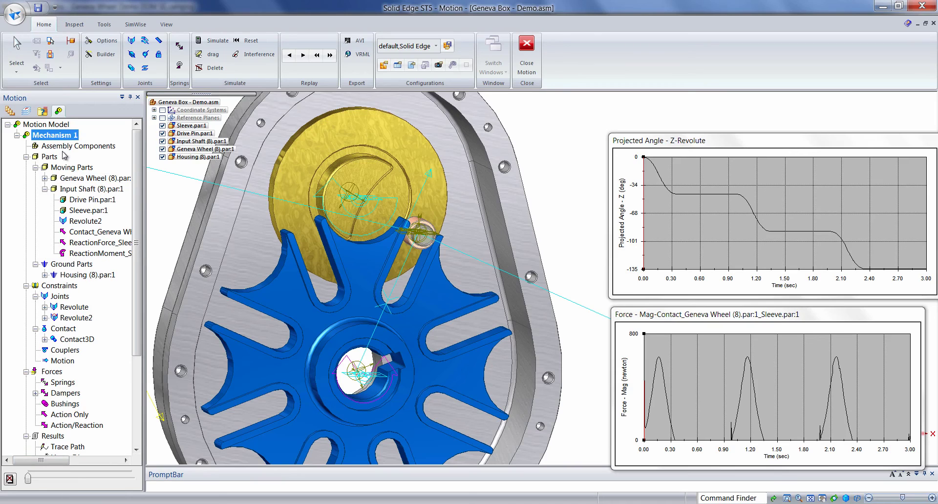
Export Mechanism 1 as an AVI movie, overwriting Geneva Box - Demo.avi.
{"action": "right_click", "coordinate": [54, 137]}
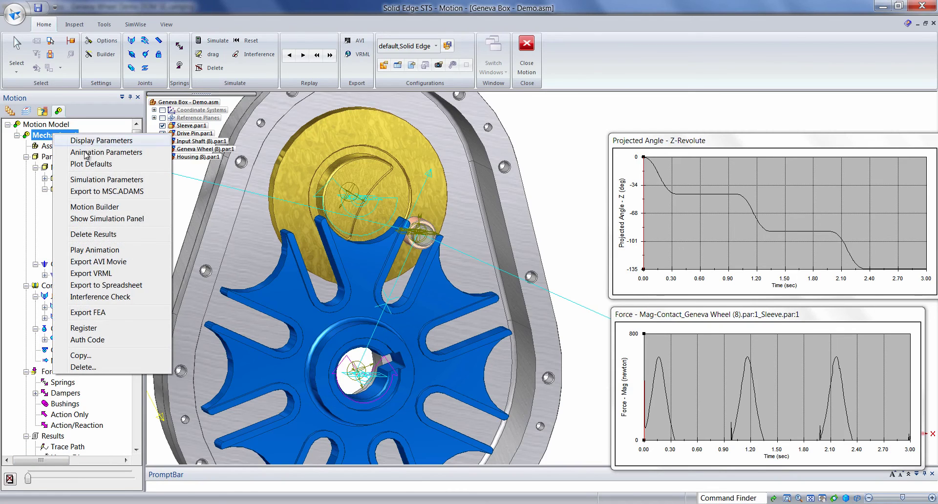
{"action": "left_click", "coordinate": [110, 262]}
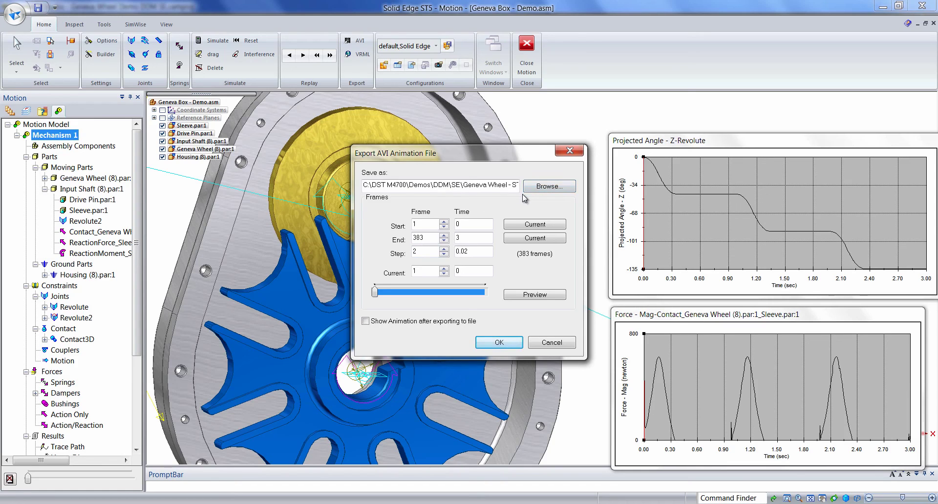
{"action": "left_click", "coordinate": [505, 345]}
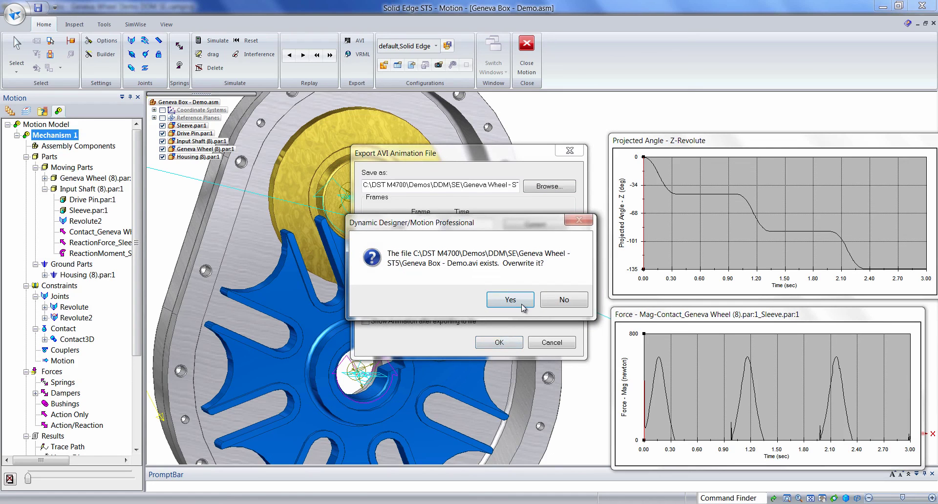
{"action": "left_click", "coordinate": [521, 303]}
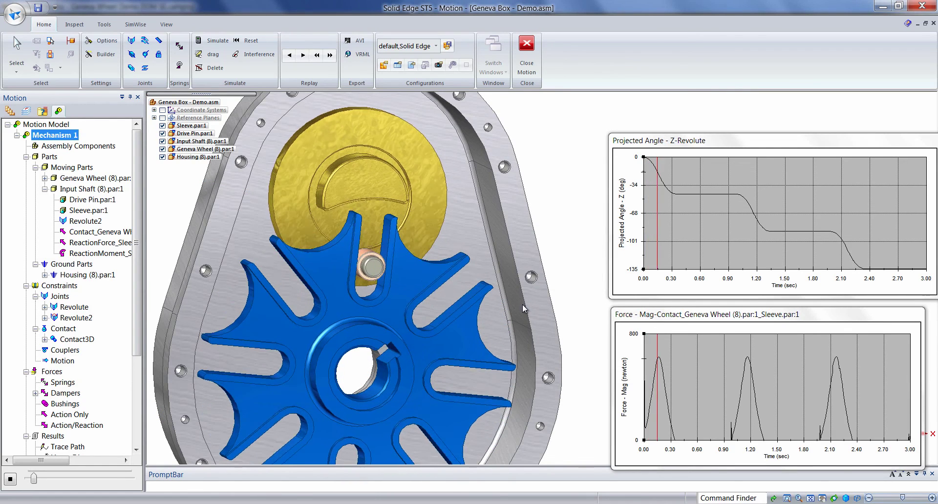